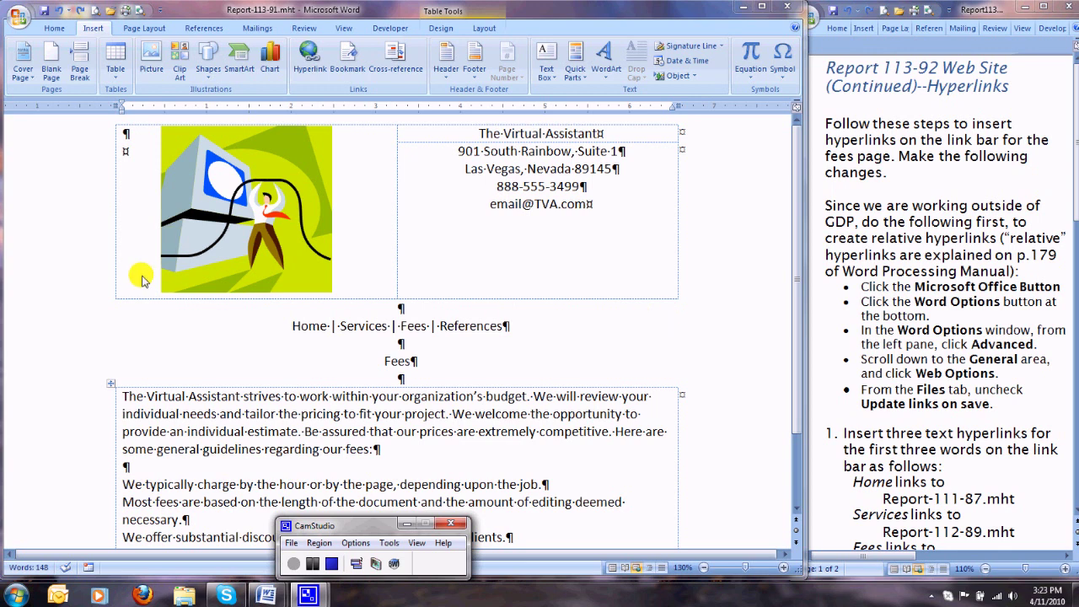
Turn off updating links on save in Word's advanced web options for files.
left_click(17, 22)
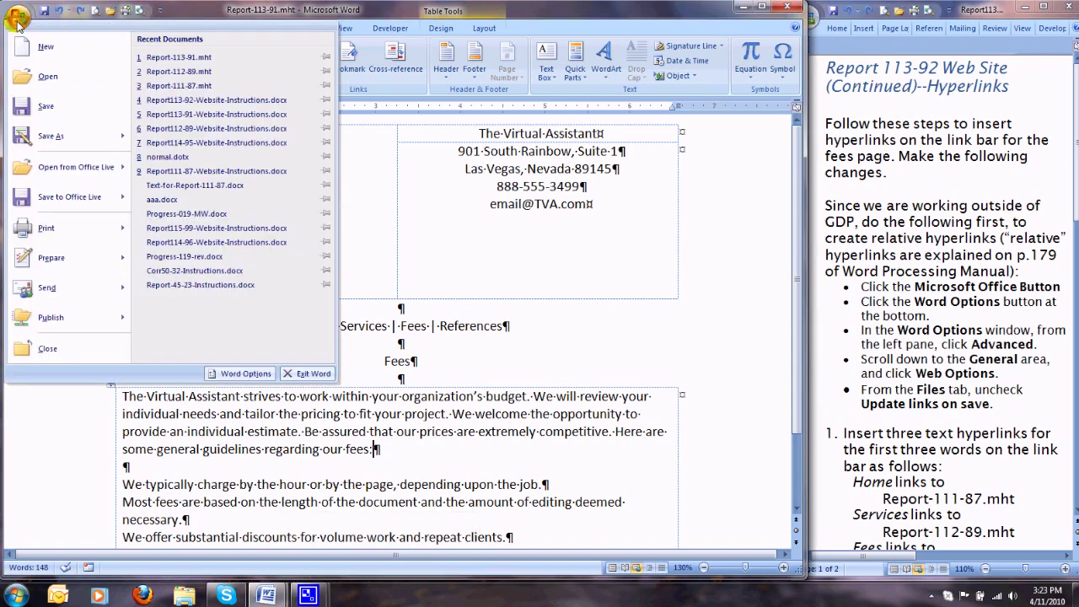
left_click(240, 374)
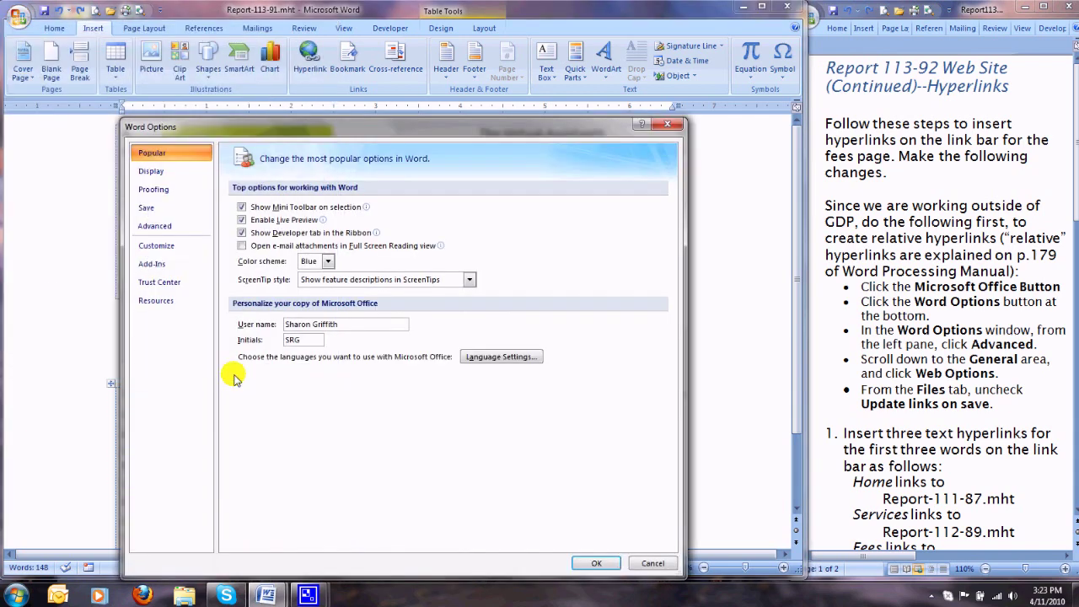
left_click(149, 233)
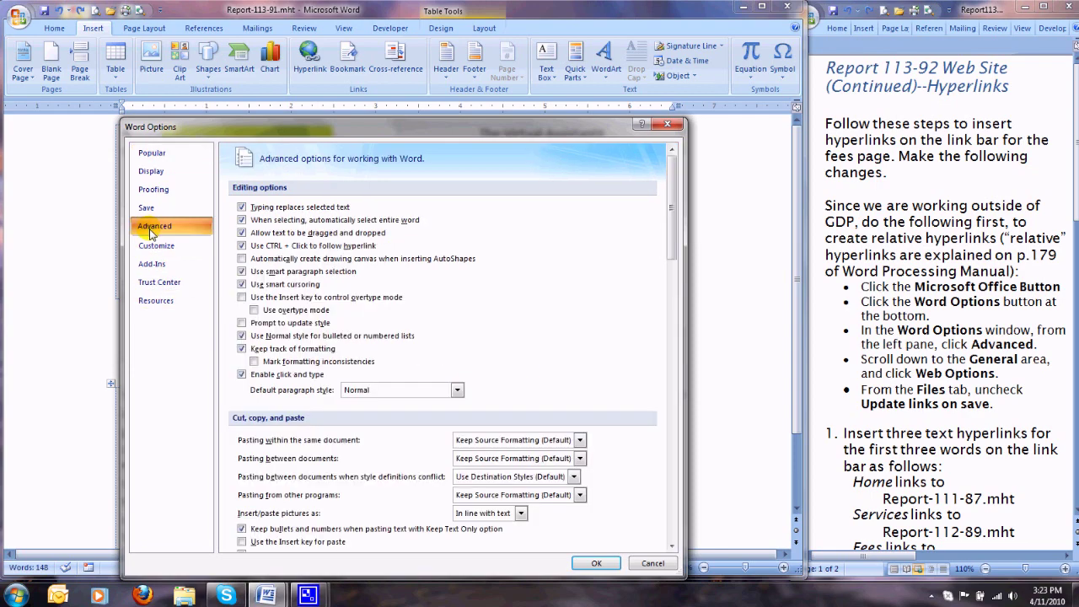
scroll(496, 302, "down", 3)
scroll(495, 302, "down", 15)
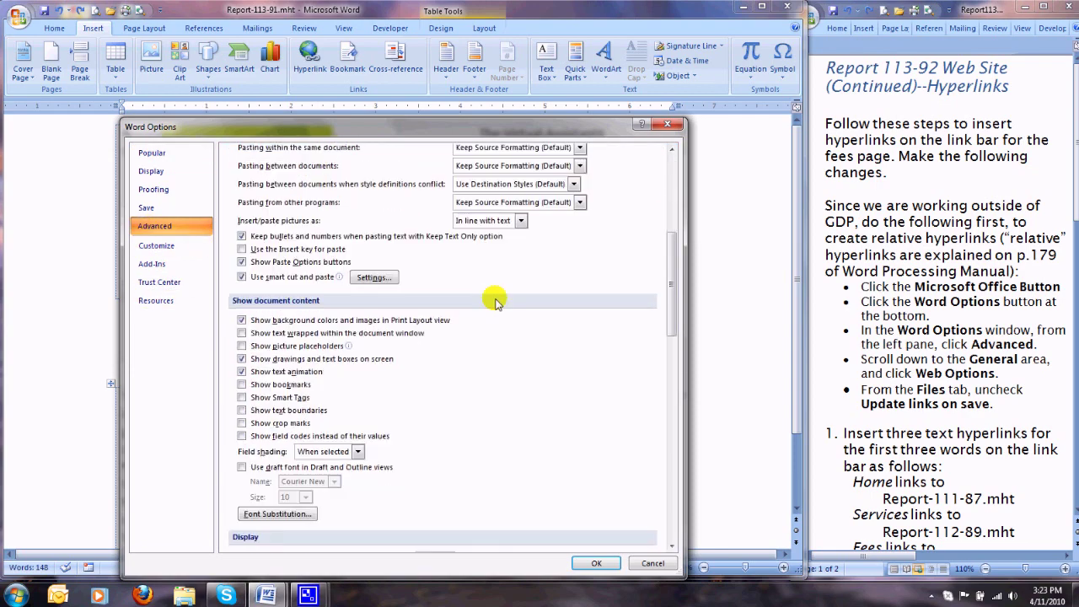
scroll(495, 296, "down", 8)
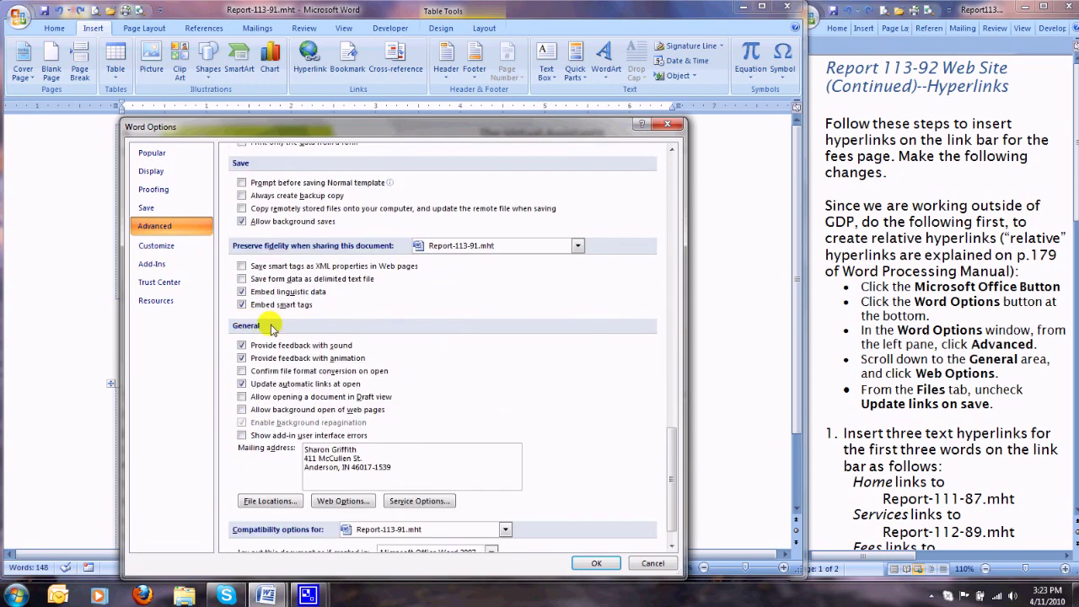
left_click(340, 502)
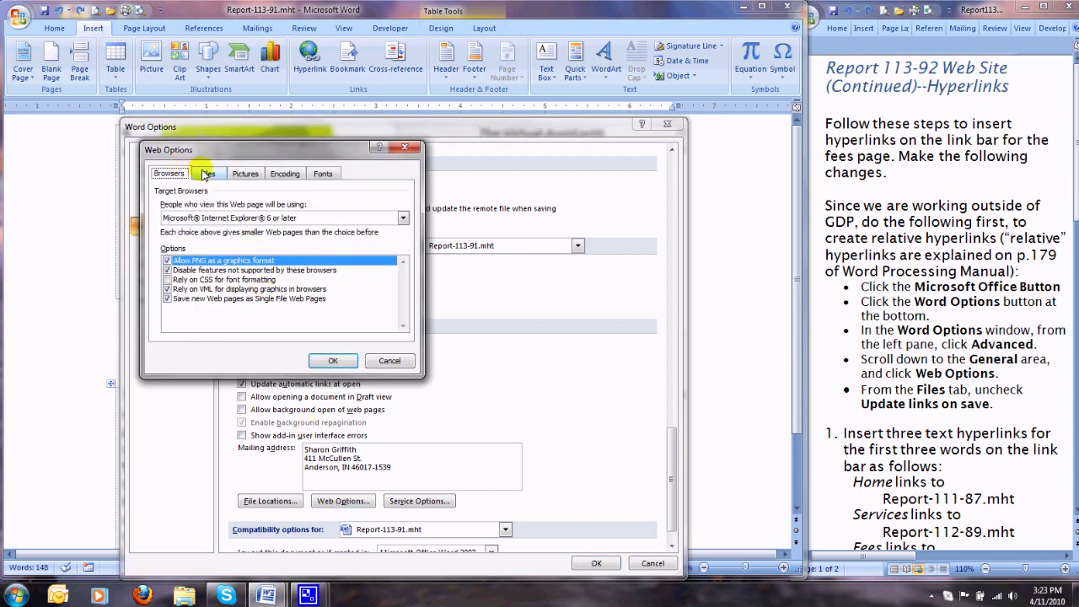
left_click(208, 174)
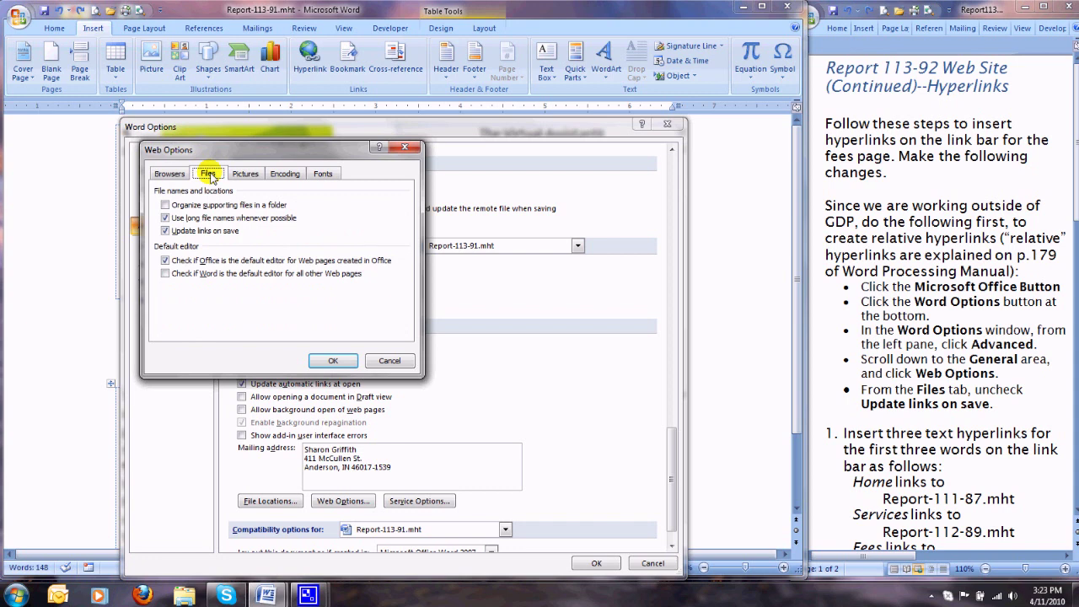
left_click(165, 232)
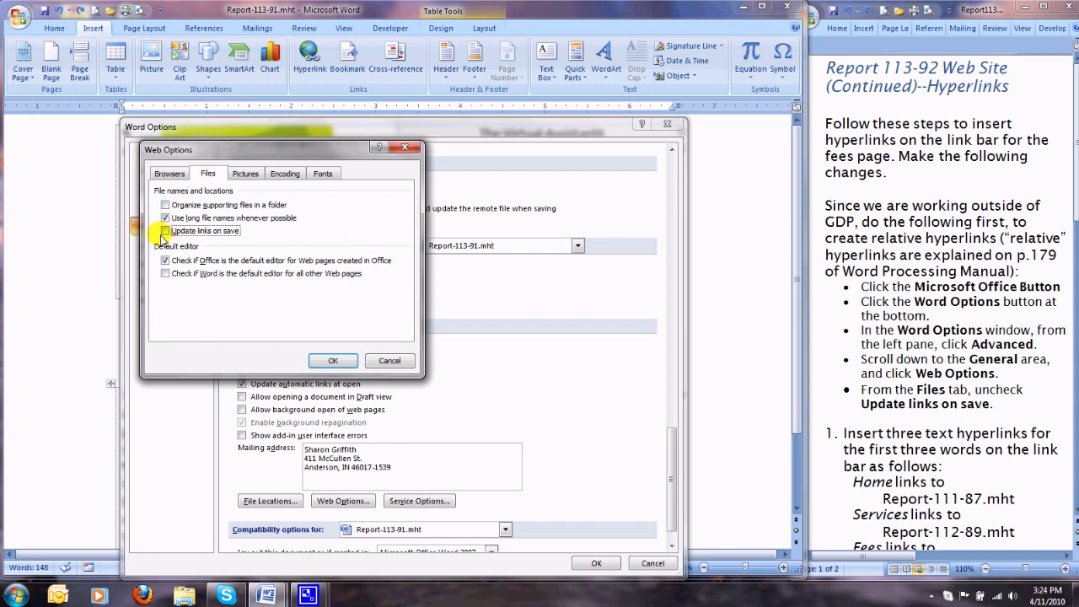
left_click(324, 361)
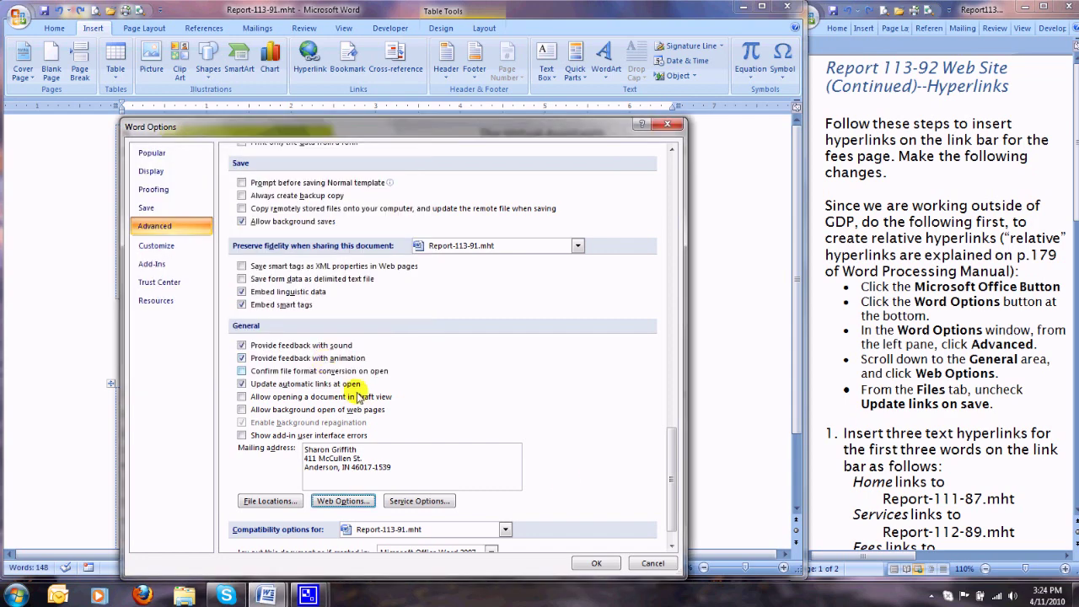
left_click(596, 564)
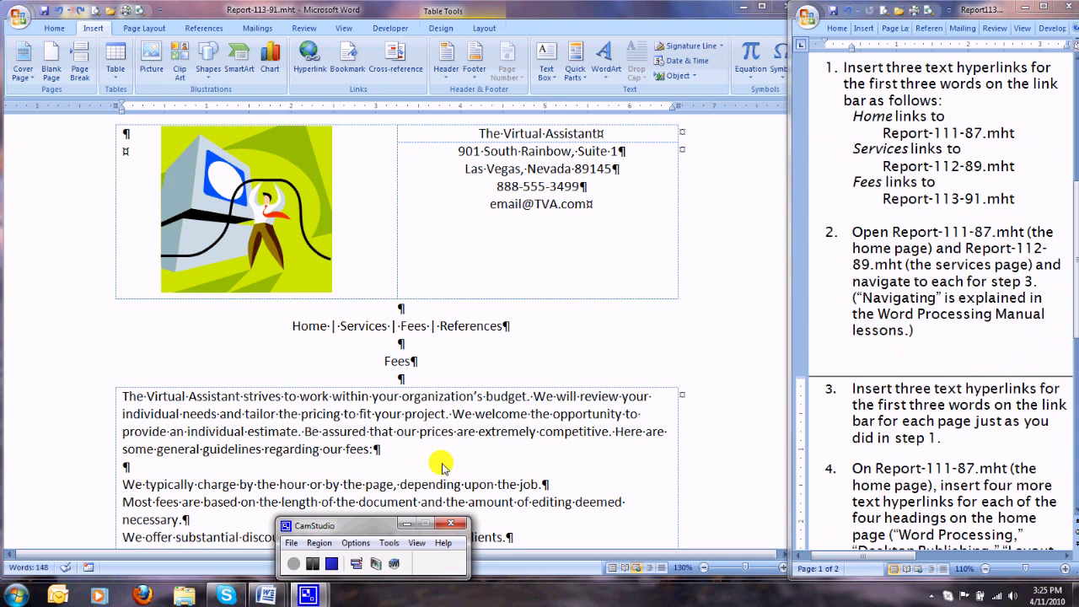
Hyperlink the word Home in the fees page's link bar to Report-111-87.mht.
left_click(442, 464)
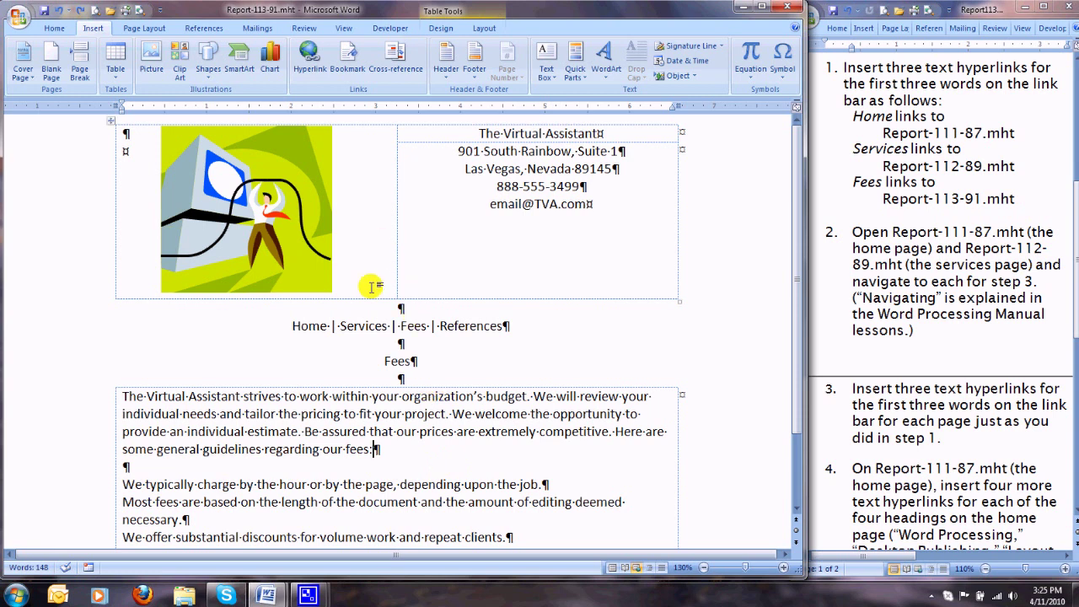
left_click(292, 325)
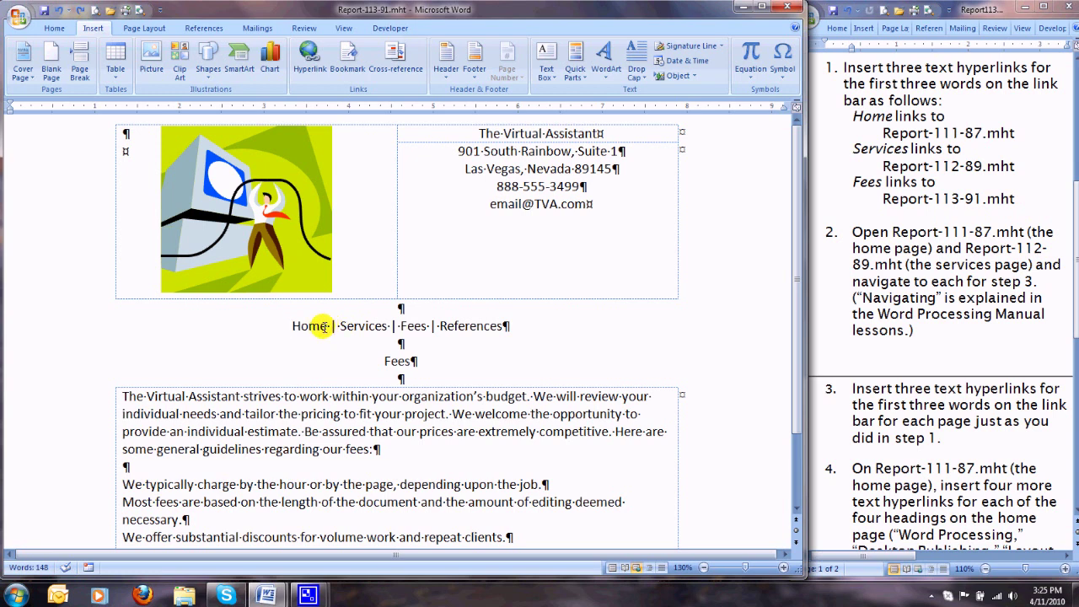
left_click(326, 327, "shift")
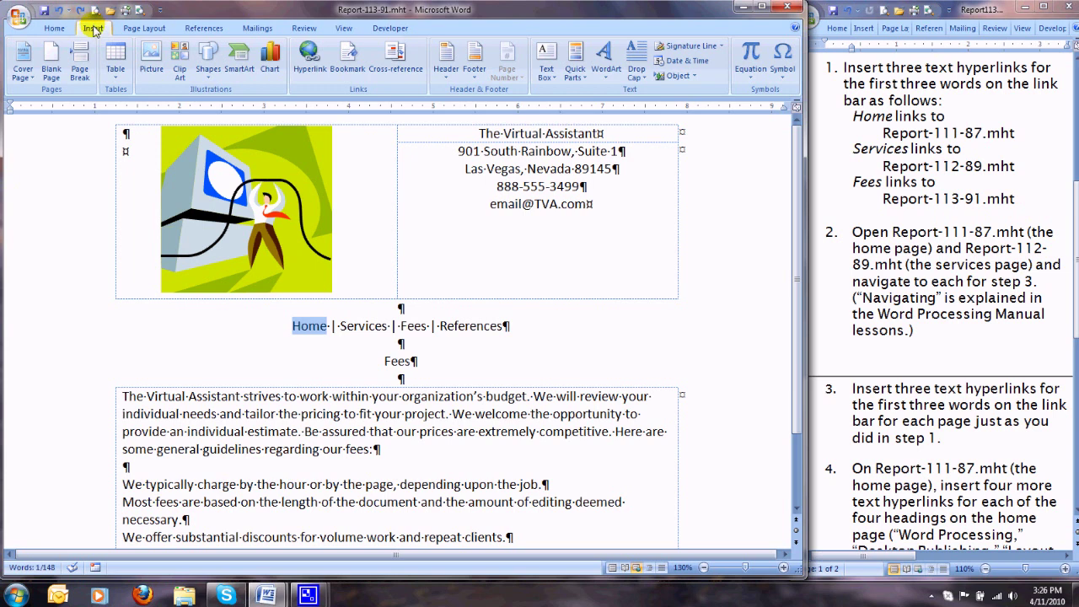
left_click(312, 68)
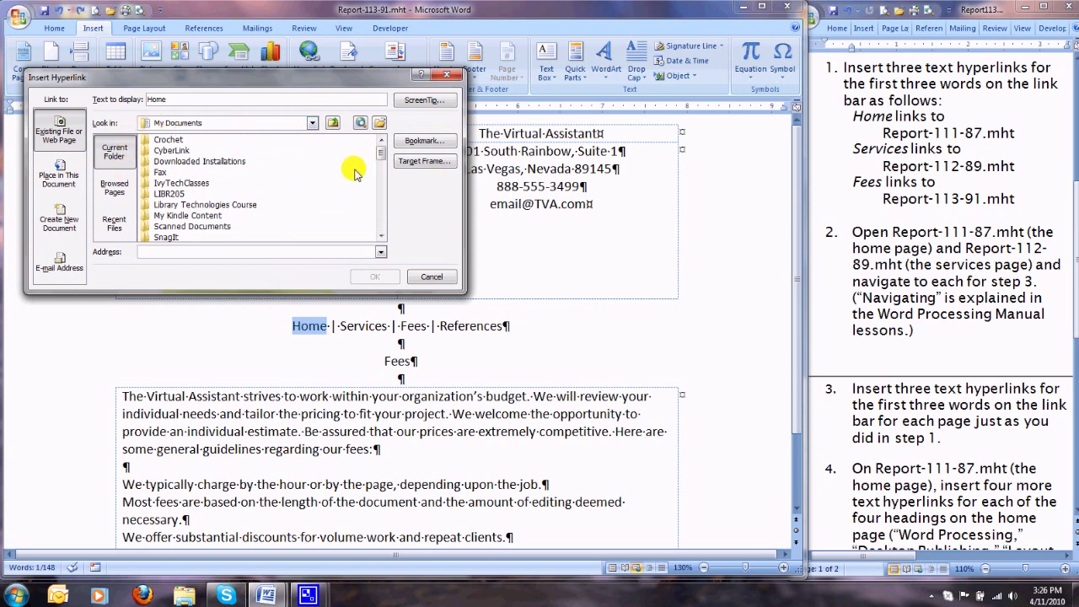
left_click_drag(379, 150, 379, 205)
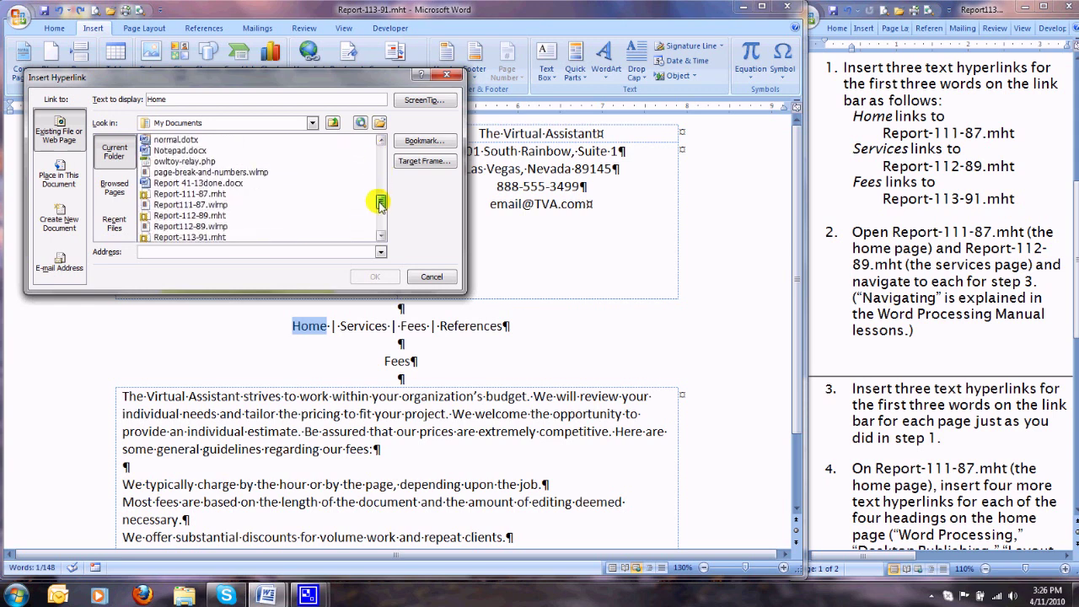
left_click(189, 194)
left_click(374, 279)
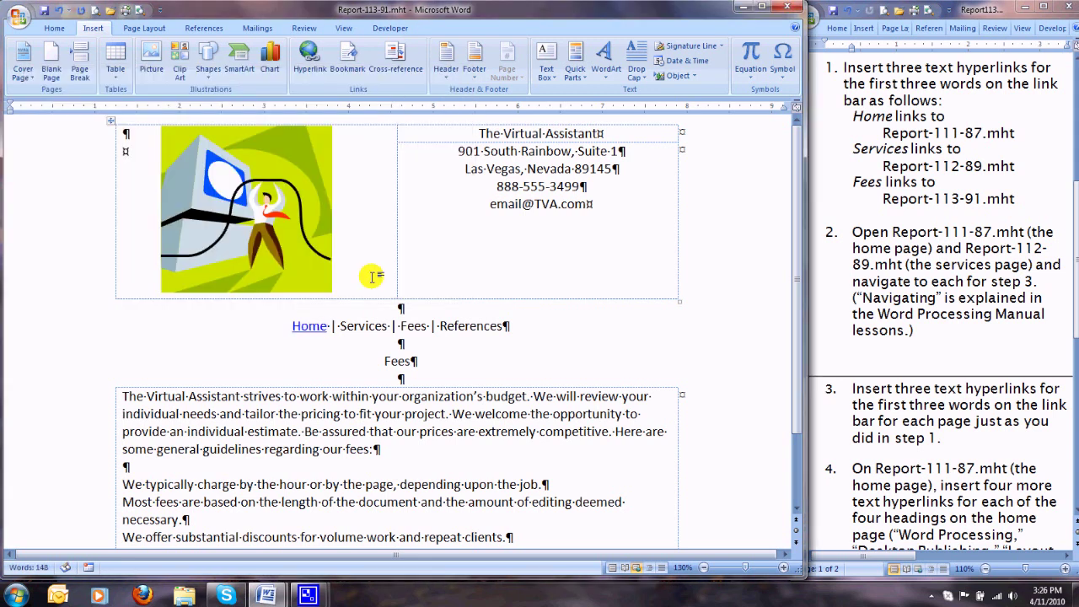
Hyperlink the word Services in the fees page's link bar to Report-112-89.mht.
left_click_drag(340, 325, 379, 336)
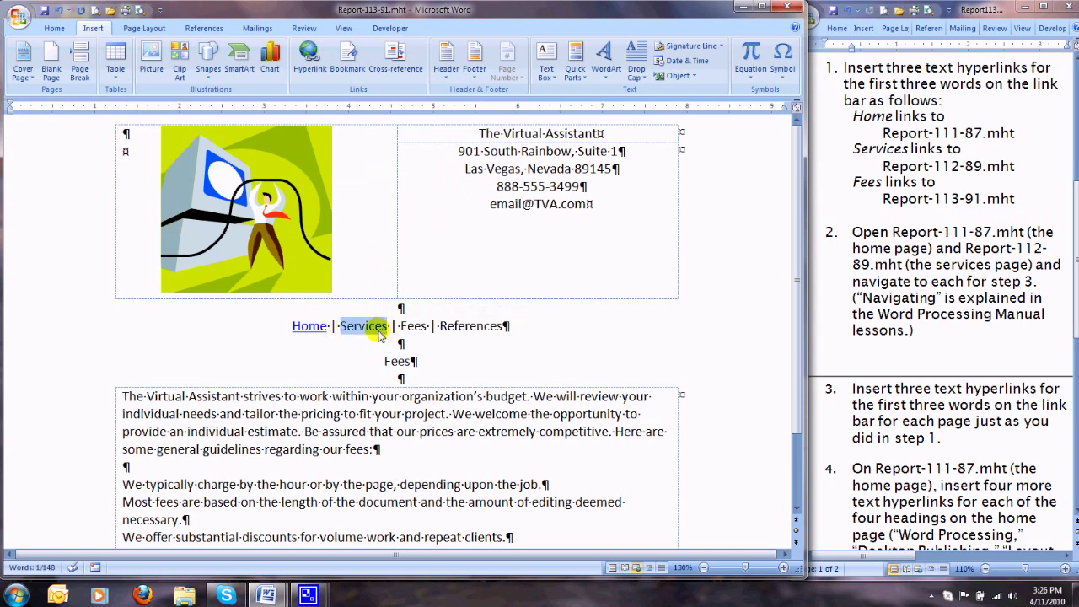
left_click(308, 61)
left_click_drag(381, 152, 384, 209)
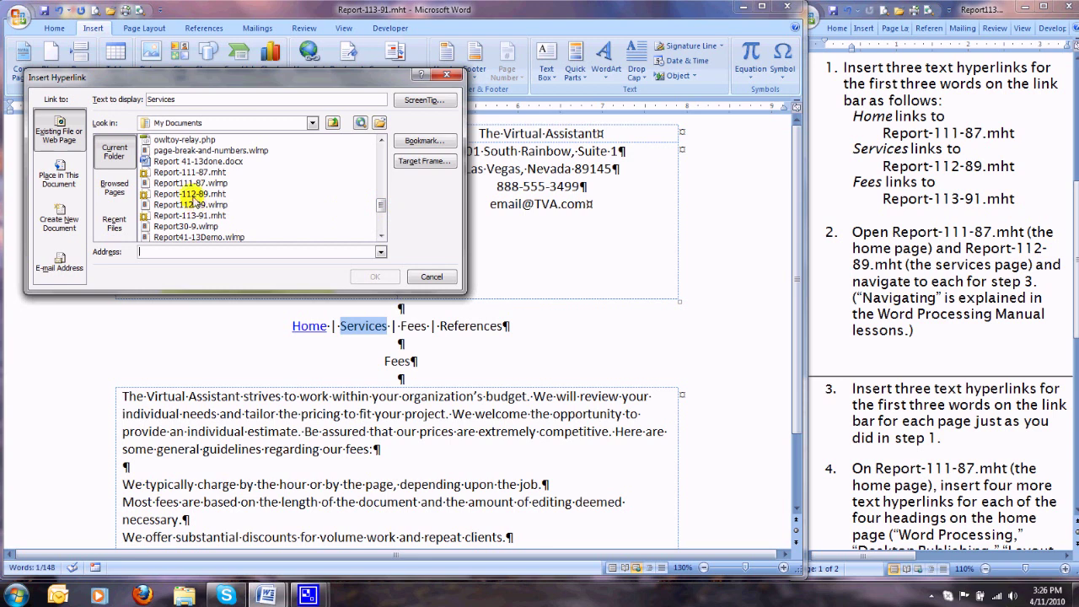
left_click(192, 194)
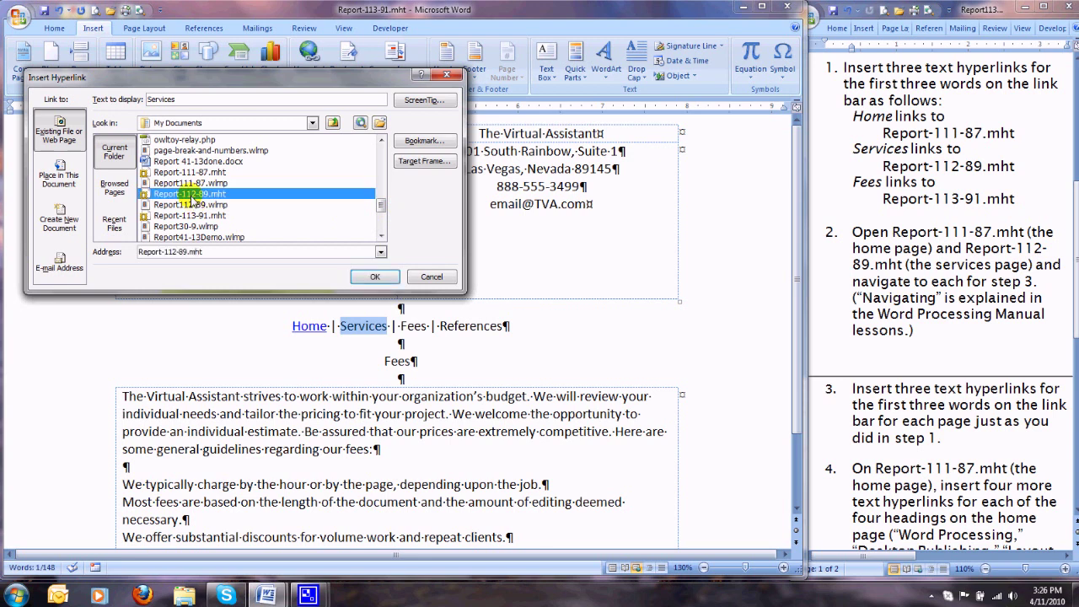
left_click(376, 278)
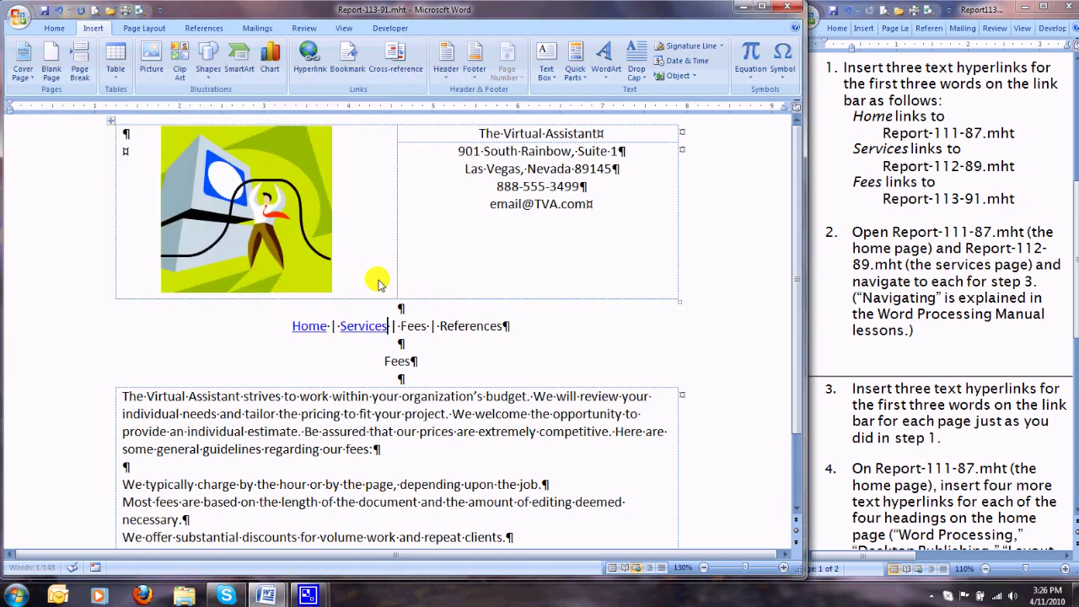
Hyperlink the word Fees in the fees page's link bar to Report-113-91.mht and save the page.
left_click_drag(402, 325, 426, 332)
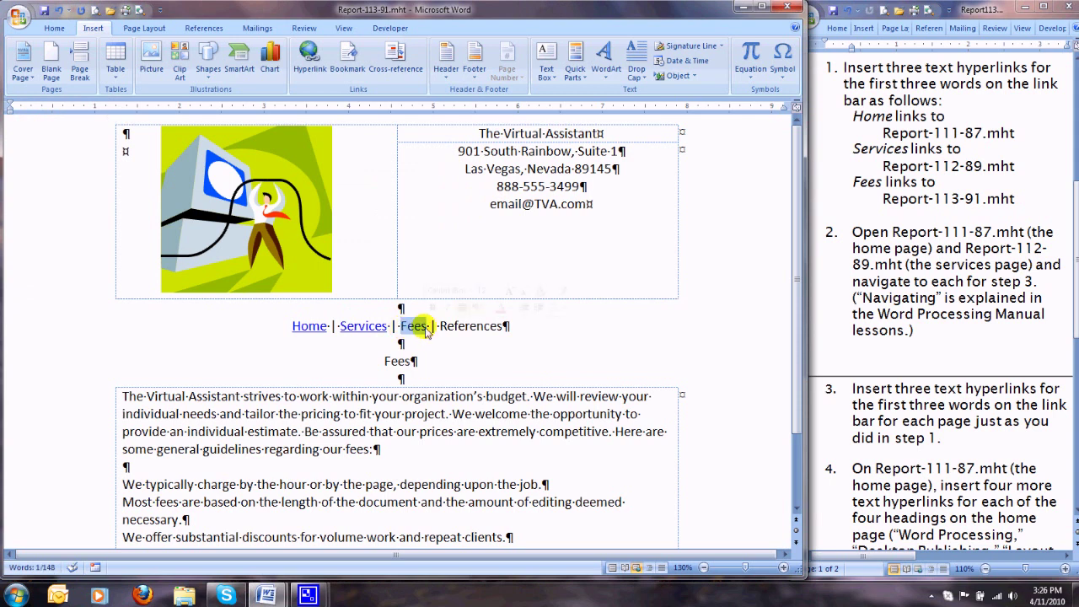
left_click(309, 54)
left_click_drag(381, 152, 380, 200)
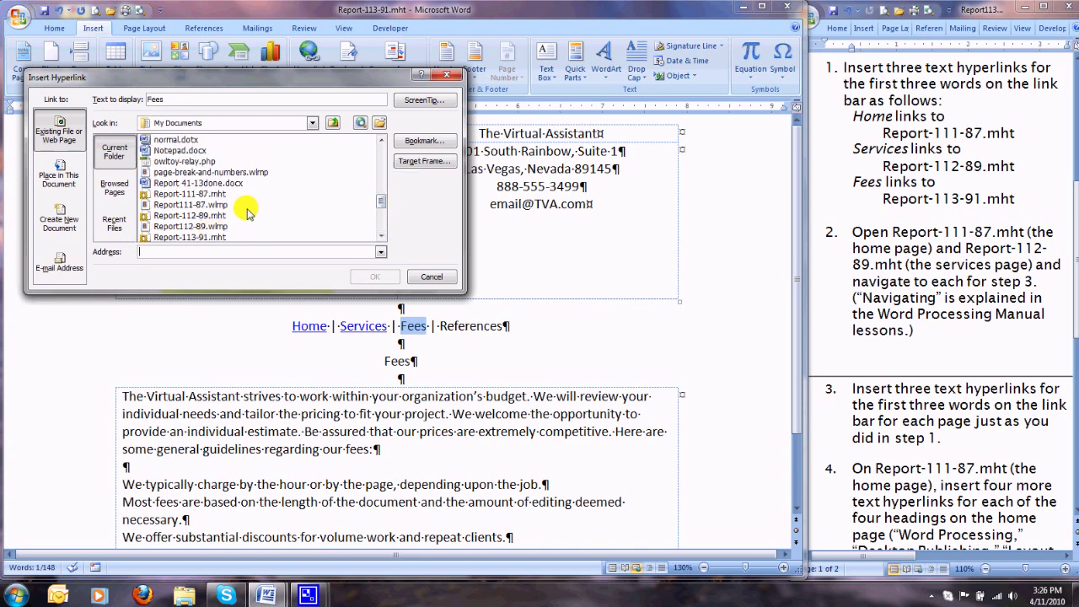
left_click(193, 237)
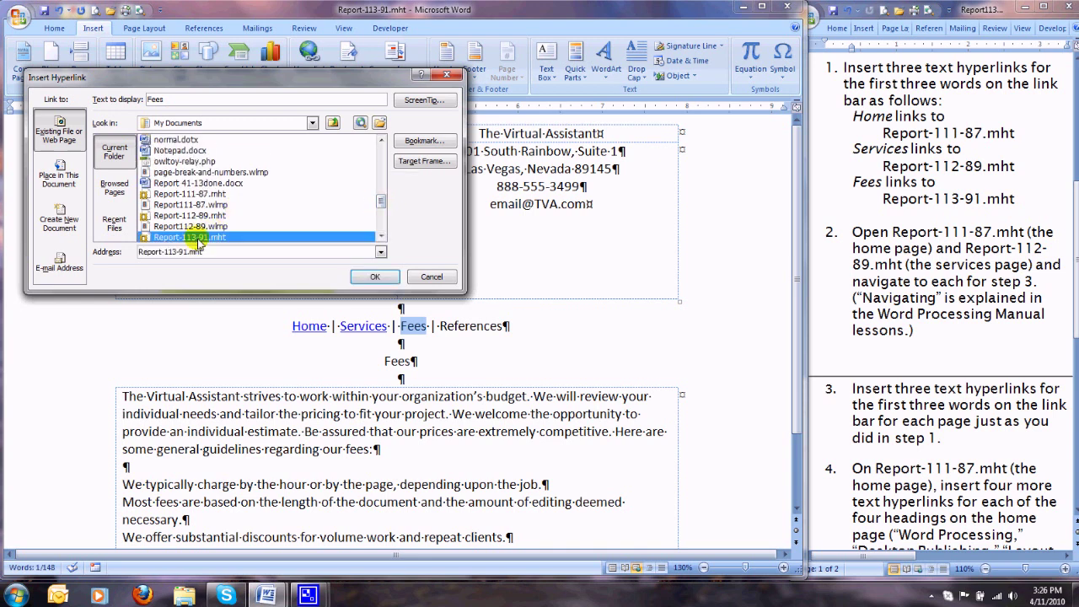
left_click(372, 278)
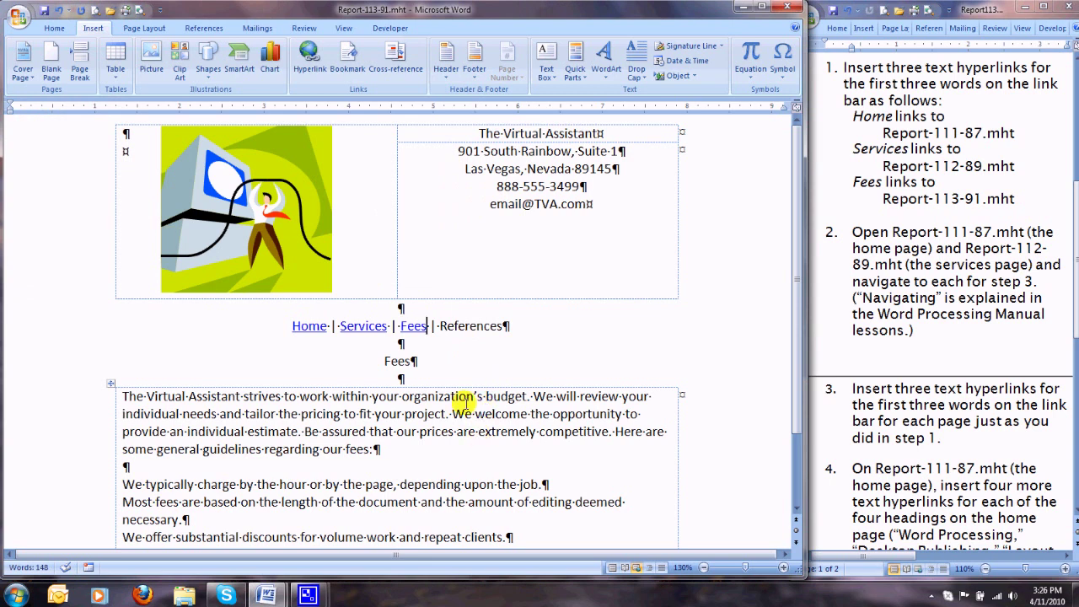
left_click(43, 14)
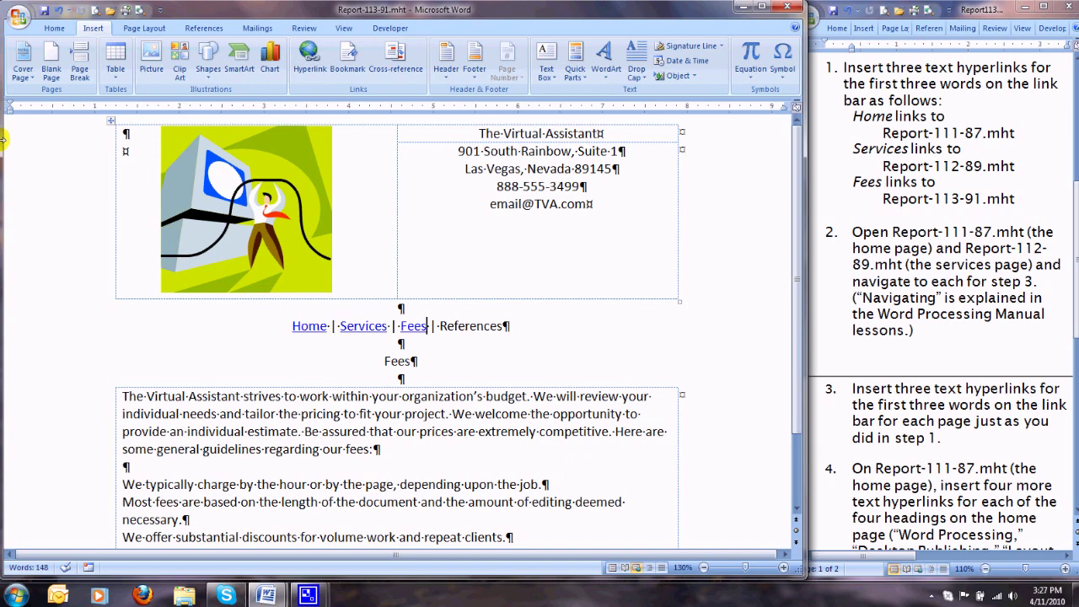
Open the recent documents Report-111-87.mht and Report-112-89.mht.
left_click(19, 17)
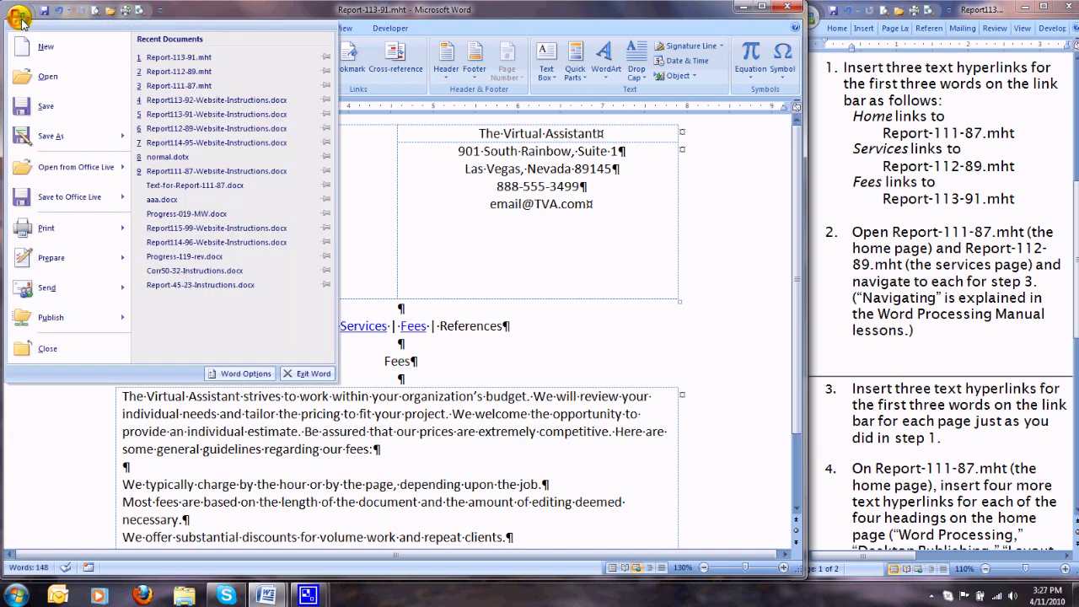
left_click(179, 86)
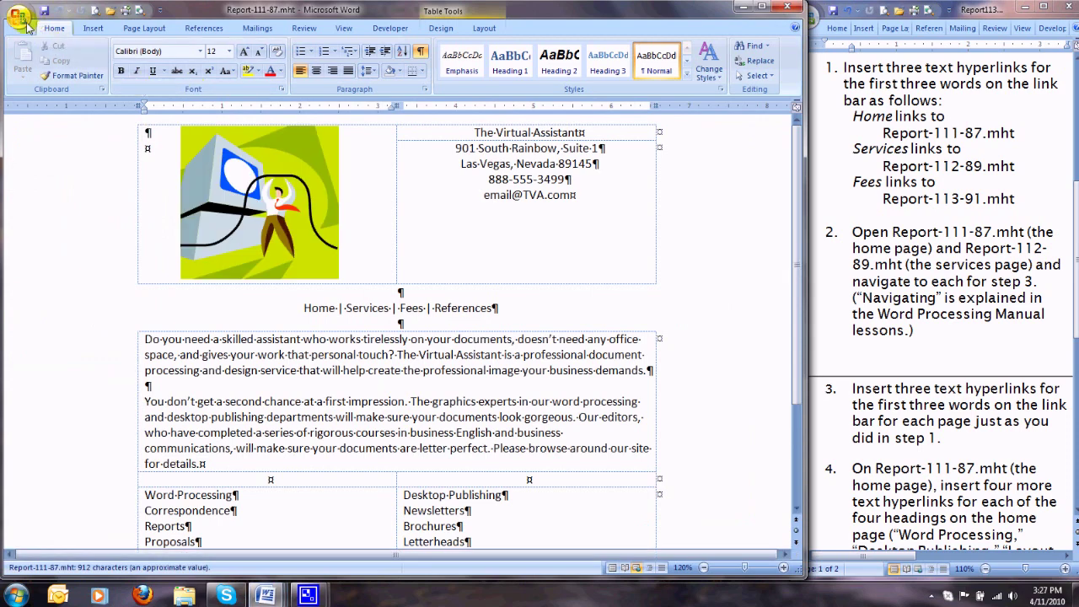
left_click(22, 20)
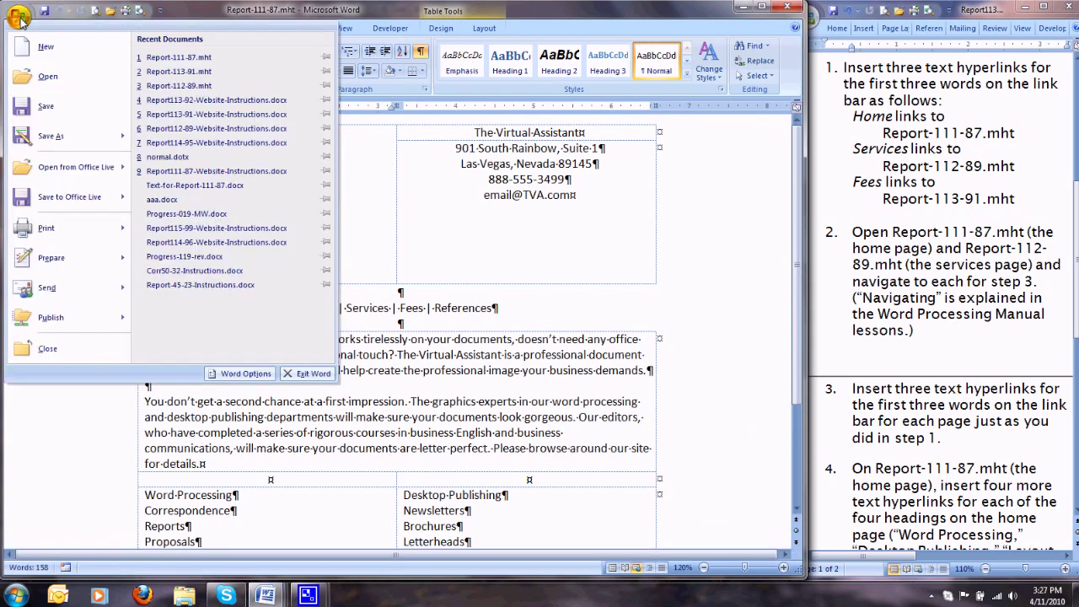
left_click(188, 87)
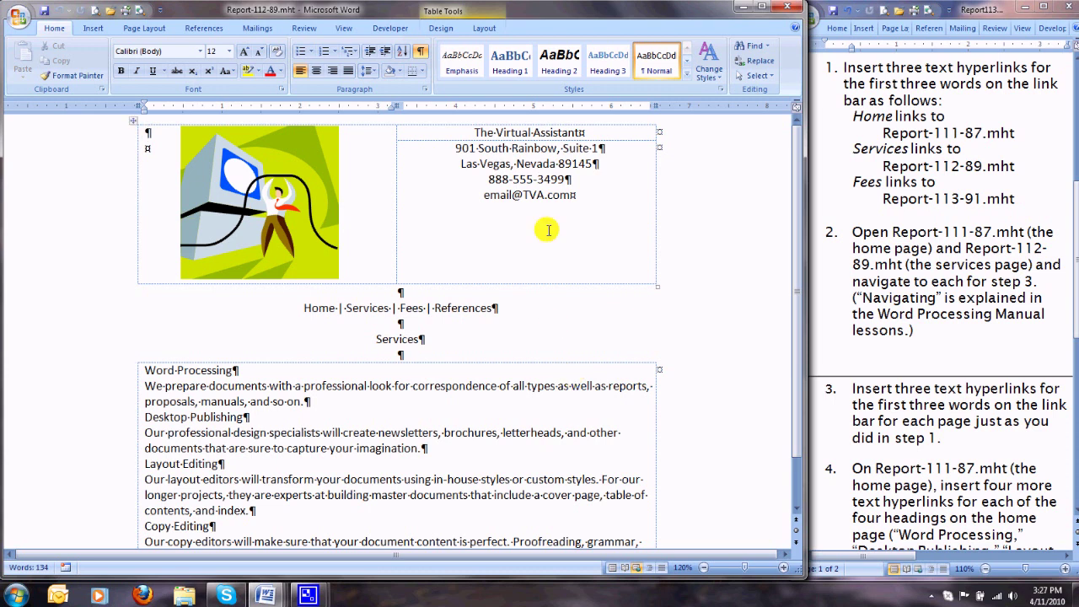
Switch to the open home page document, Report-111-87.mht.
left_click(344, 29)
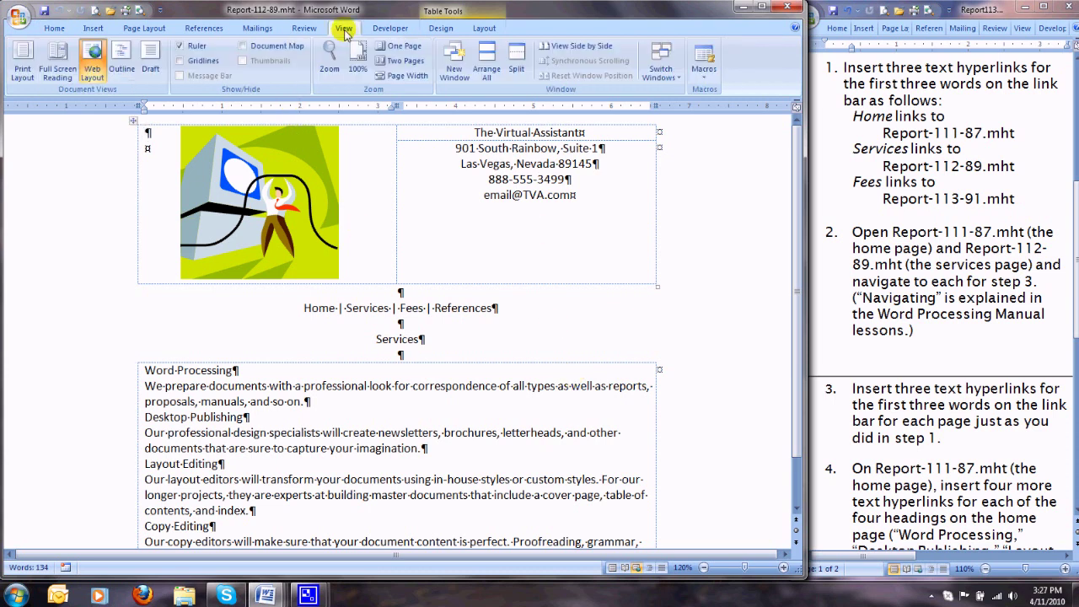
left_click(675, 74)
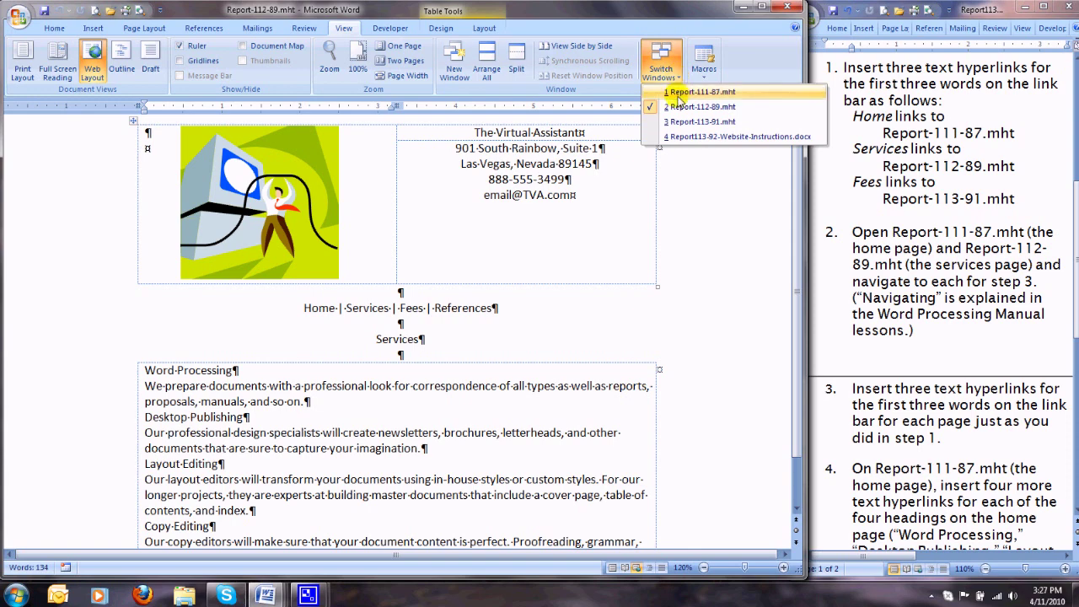
left_click(701, 91)
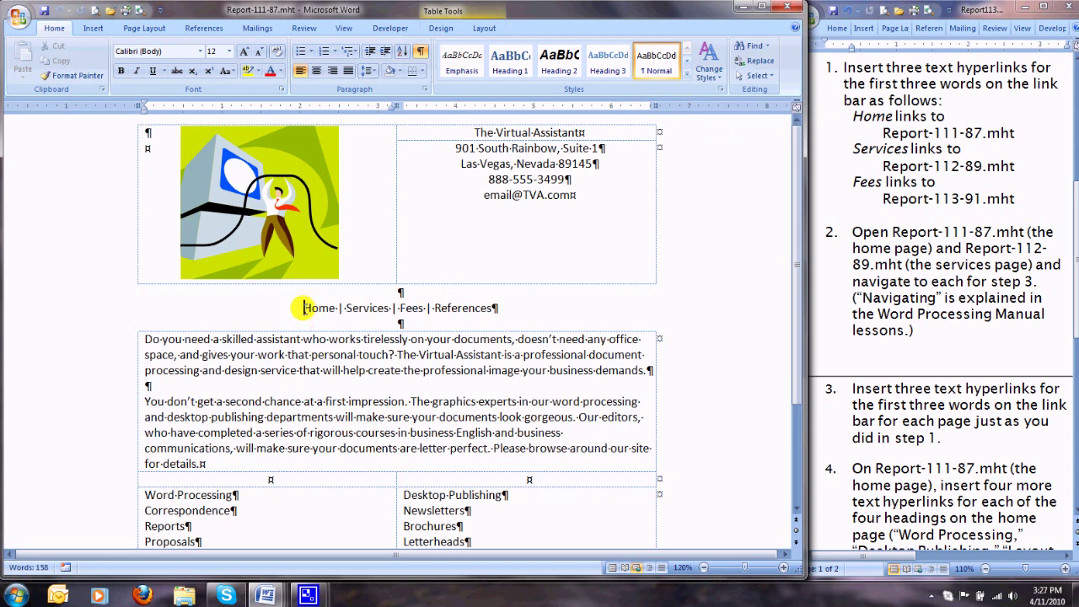
Hyperlink the word Home in the home page's link bar to Report-111-87.mht.
left_click(305, 308)
left_click_drag(331, 308, 334, 309)
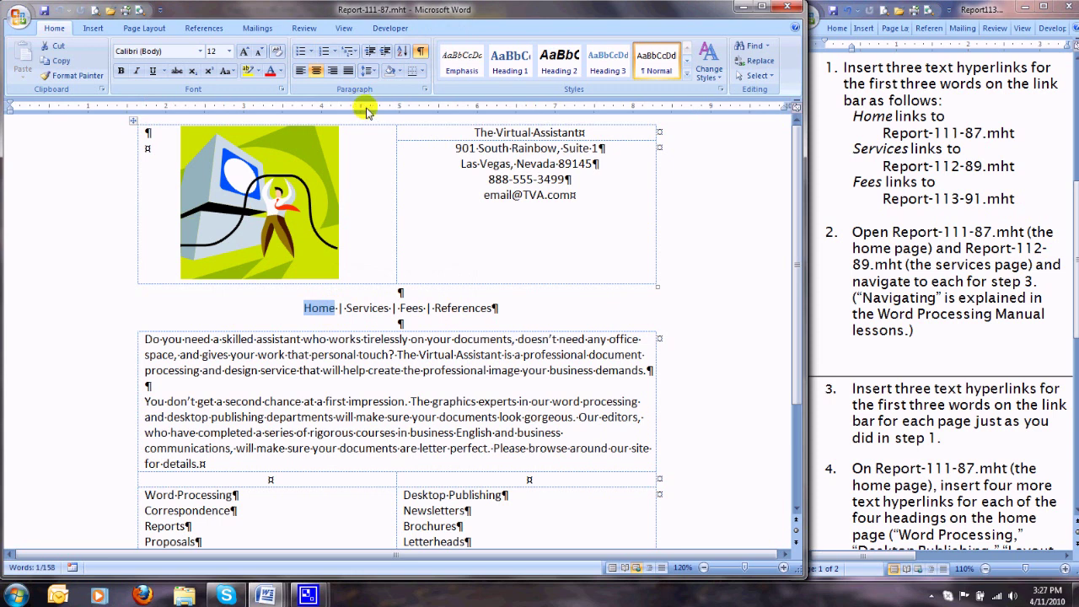
left_click(93, 30)
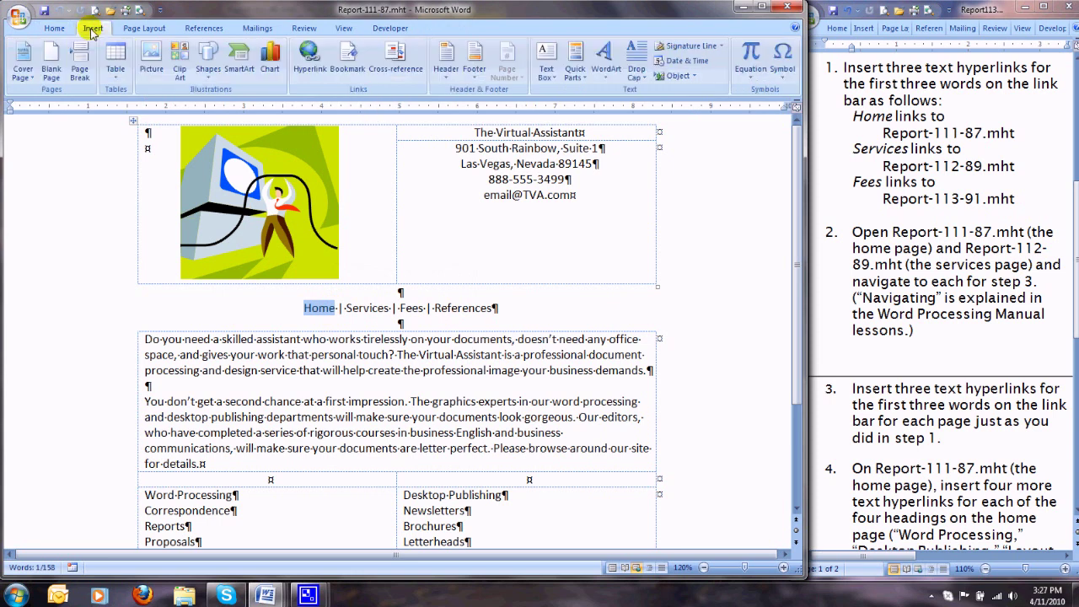
left_click(309, 56)
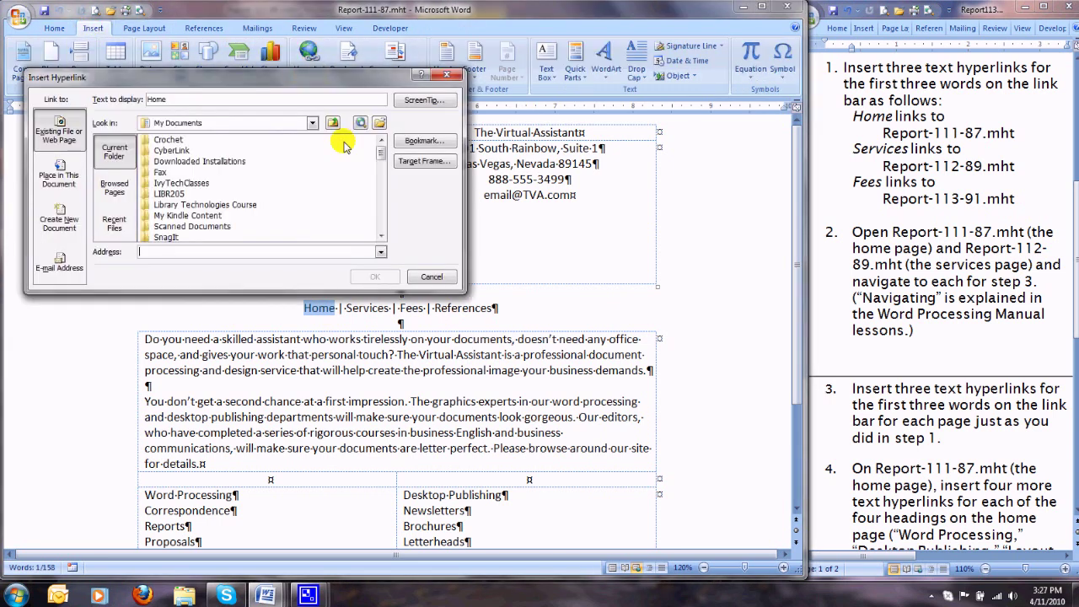
left_click_drag(381, 155, 382, 203)
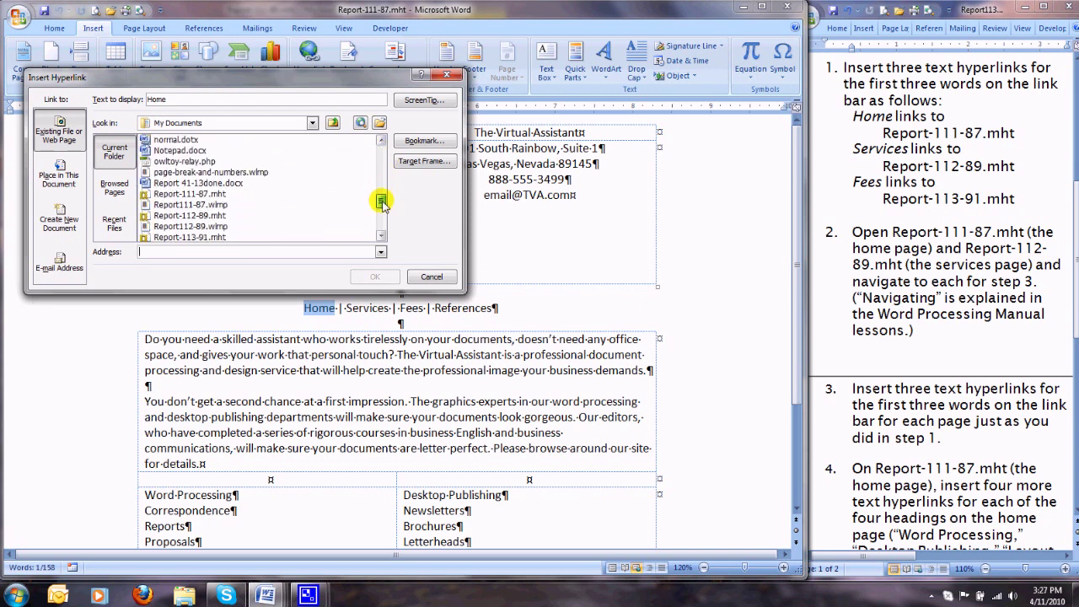
left_click(185, 194)
left_click(384, 276)
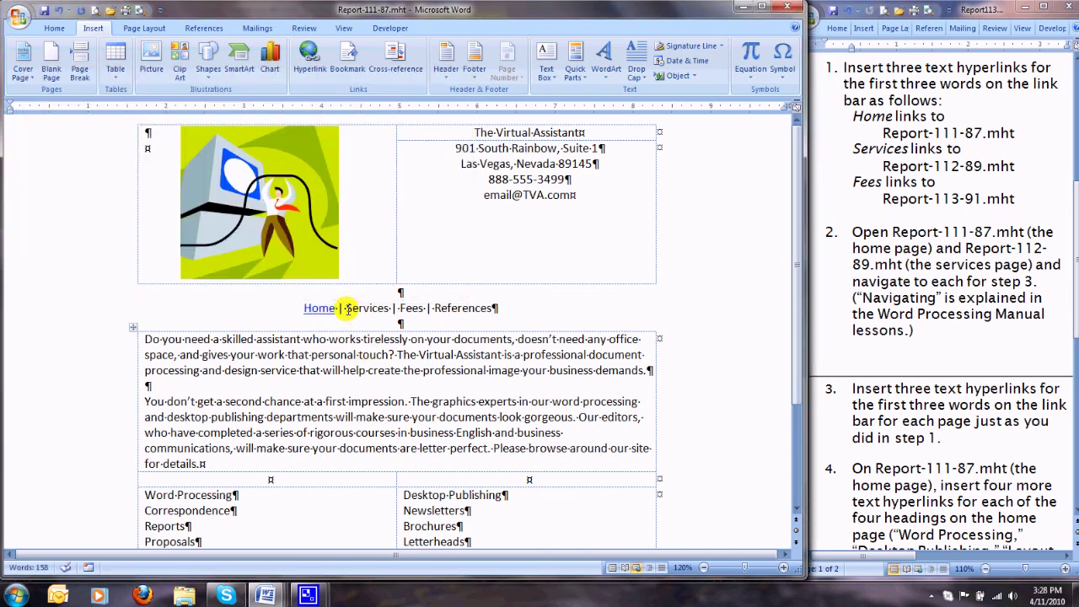
Hyperlink the word Services in the home page's link bar to Report-112-89.mht.
left_click(386, 308, "shift")
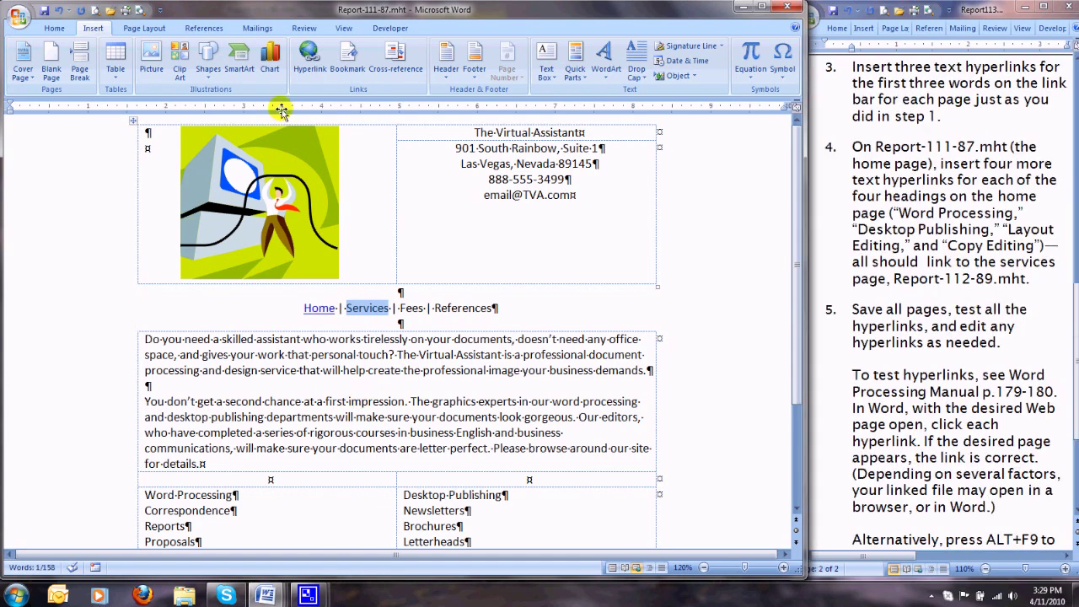
left_click(311, 54)
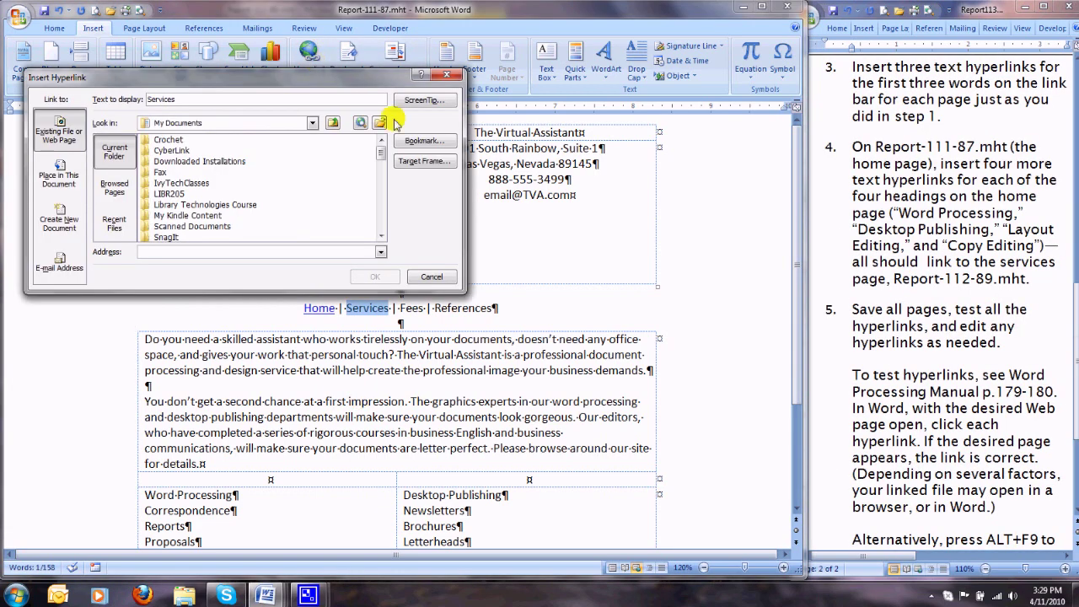
left_click_drag(381, 155, 377, 202)
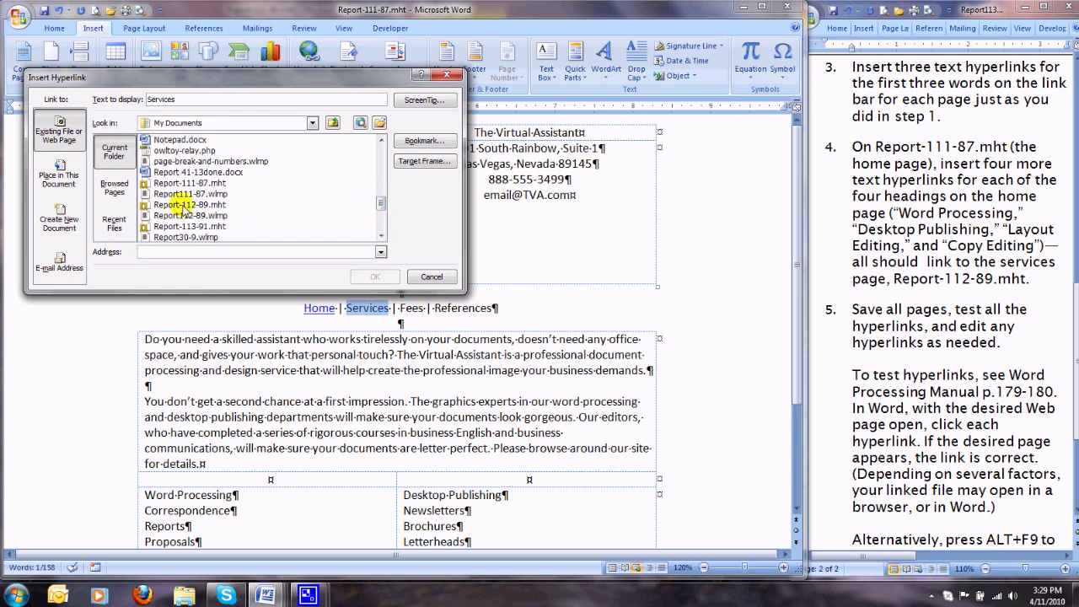
left_click(188, 205)
left_click(374, 277)
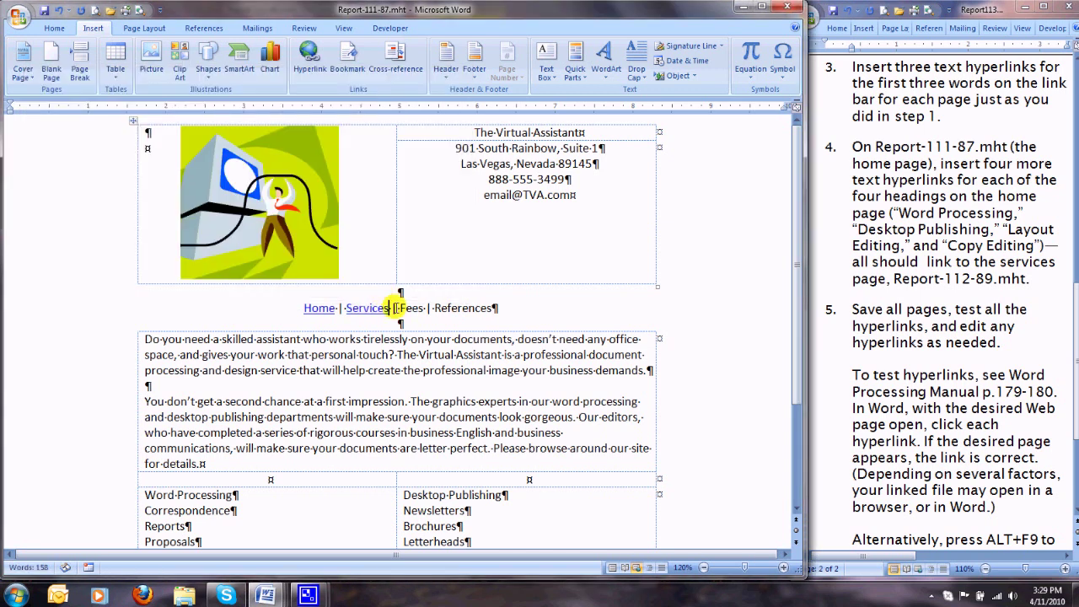
Hyperlink the word Fees in the home page's link bar to Report-113-91.mht and save the page.
left_click_drag(401, 305, 419, 309)
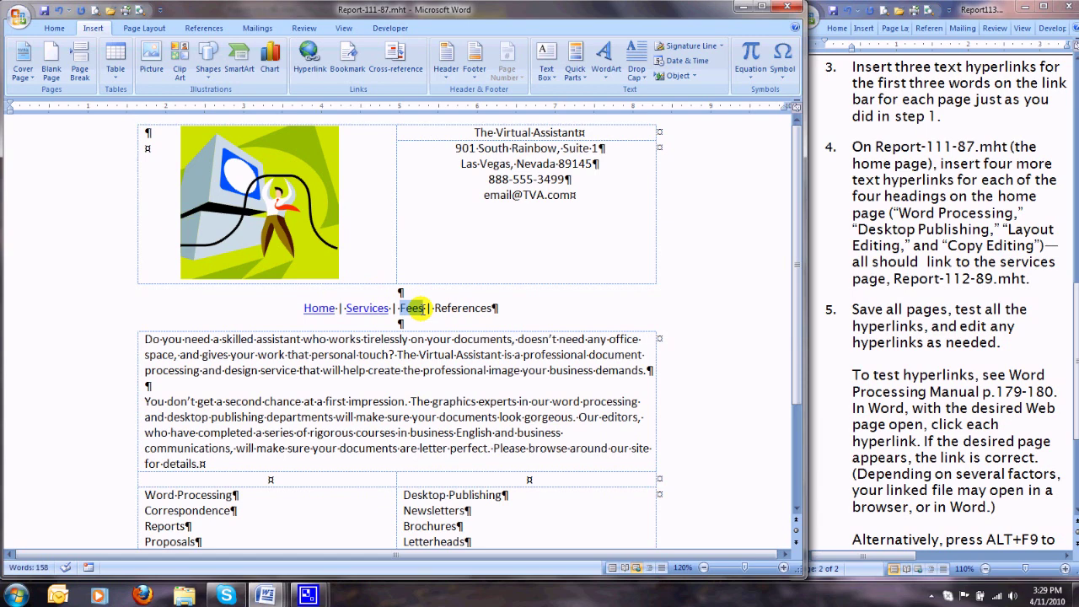
left_click(310, 59)
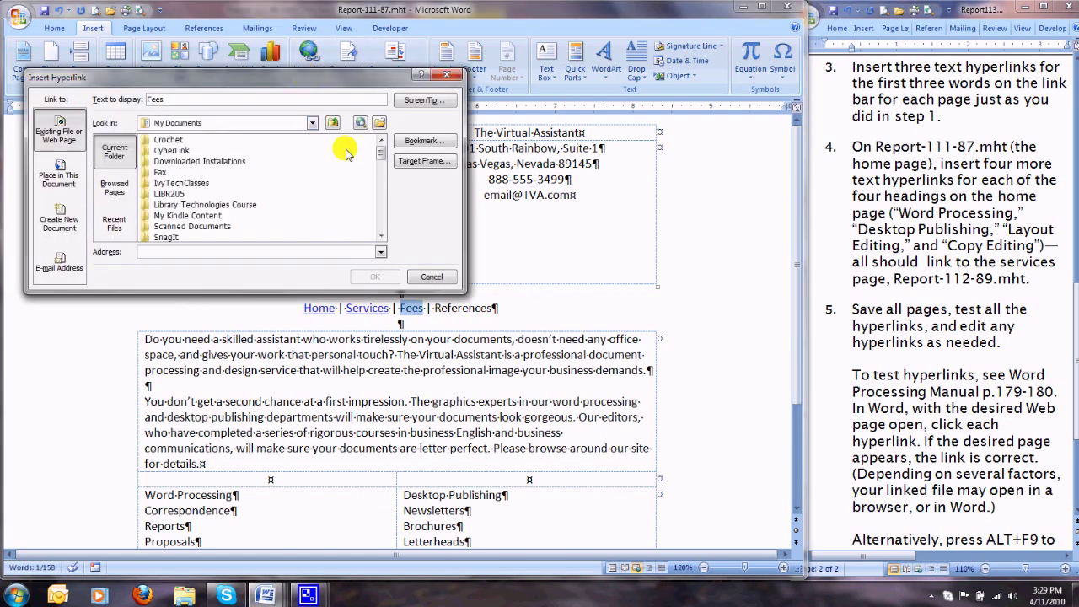
left_click_drag(381, 152, 383, 213)
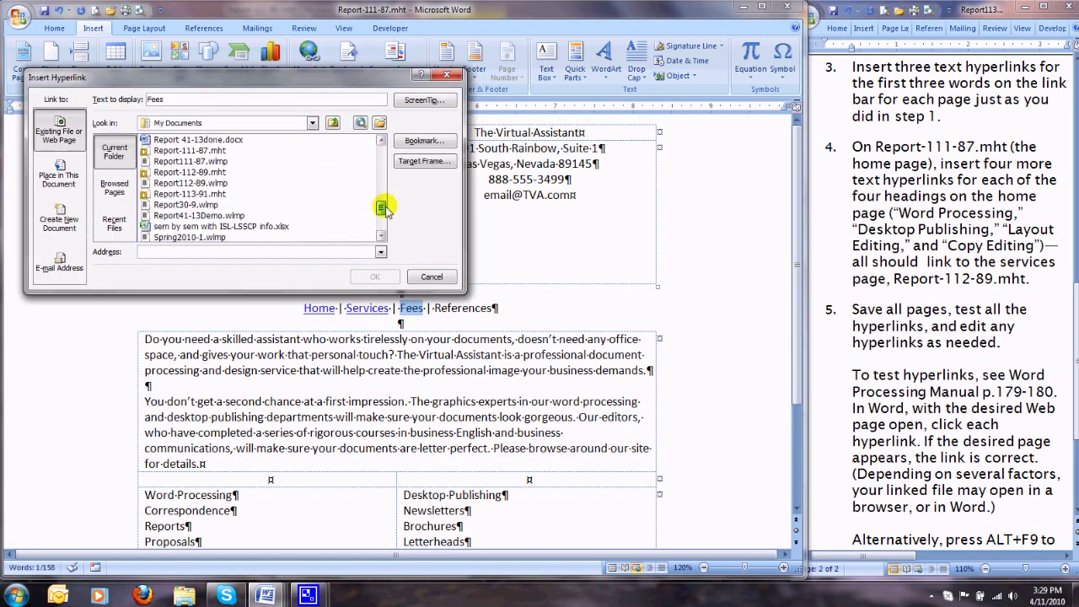
left_click(199, 194)
left_click(376, 276)
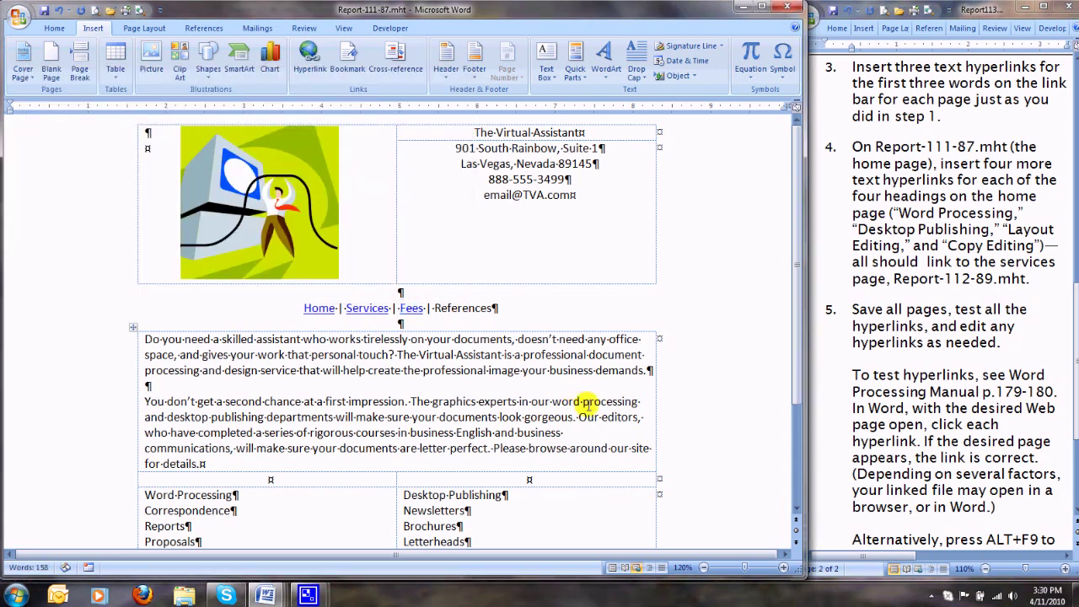
left_click(45, 11)
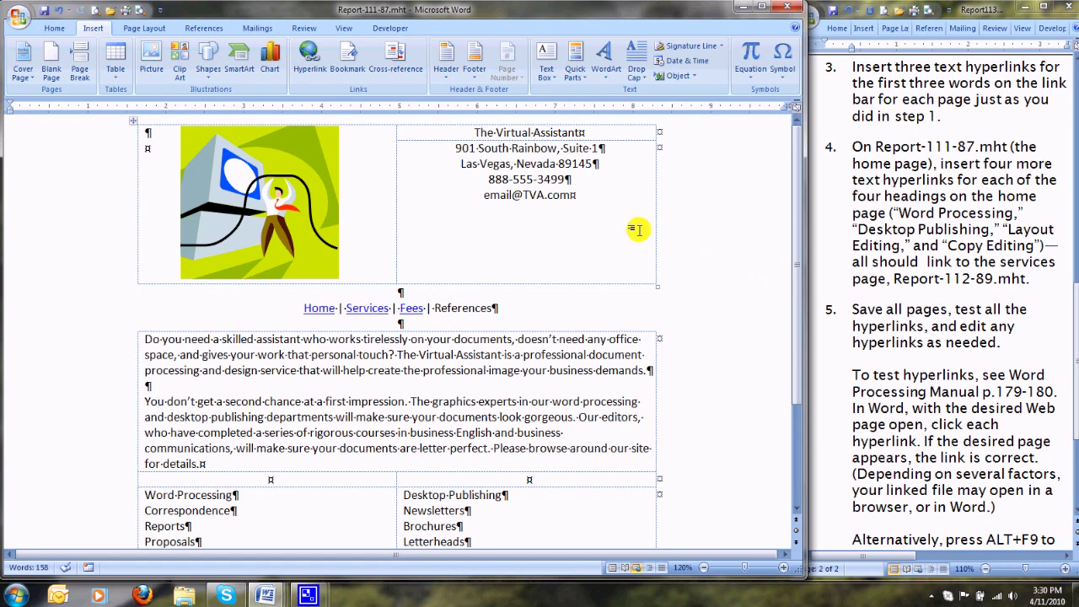
Switch to the open services page document, Report-112-89.mht.
left_click(345, 29)
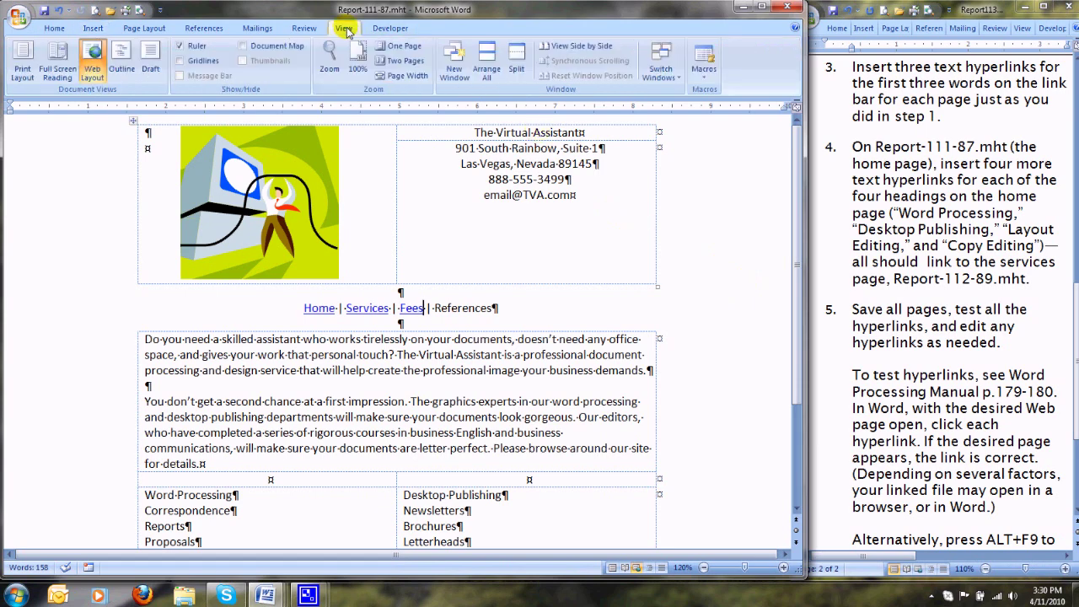
left_click(680, 76)
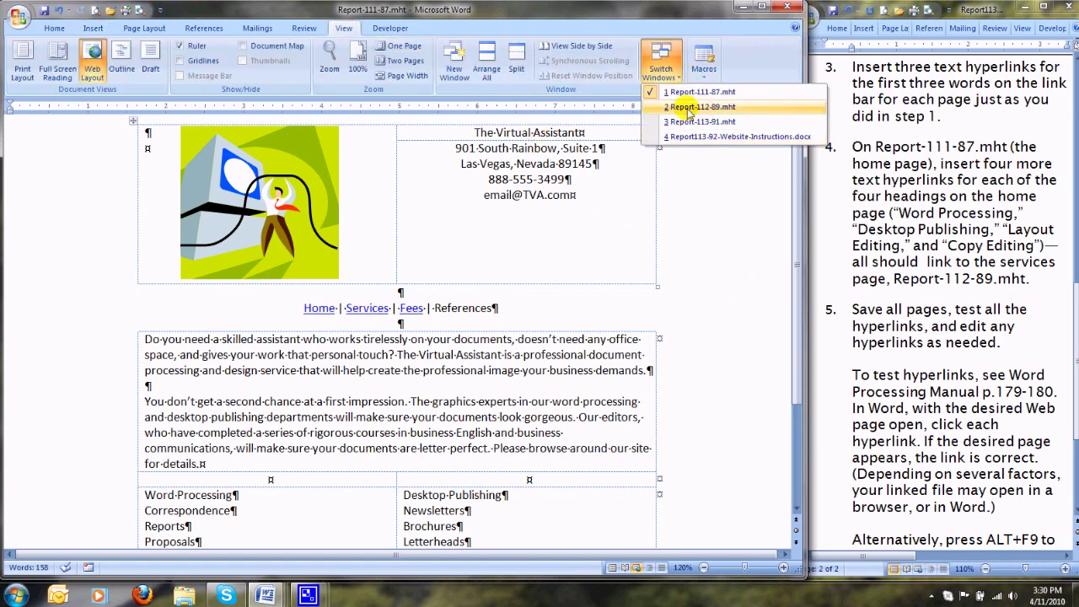
left_click(689, 107)
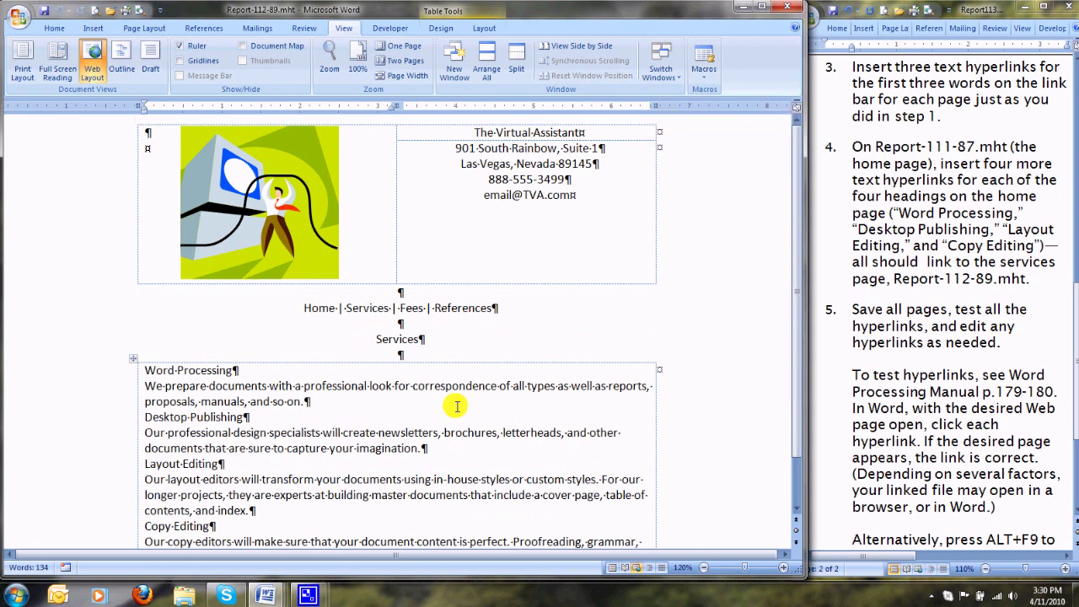
Hyperlink the word Home in the services page's link bar to Report-111-87.mht.
left_click(95, 30)
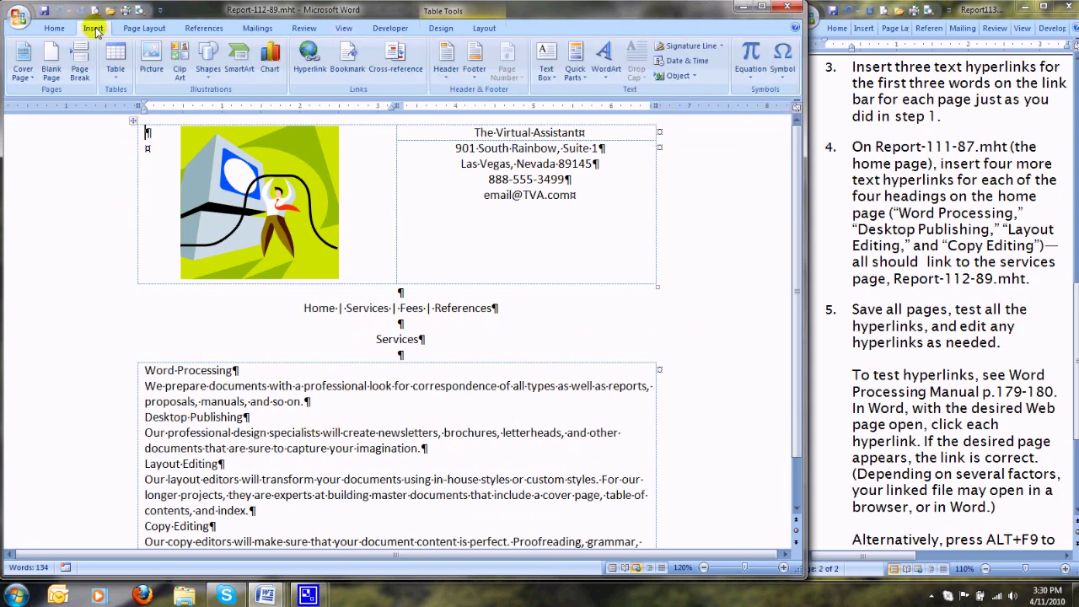
left_click(325, 312)
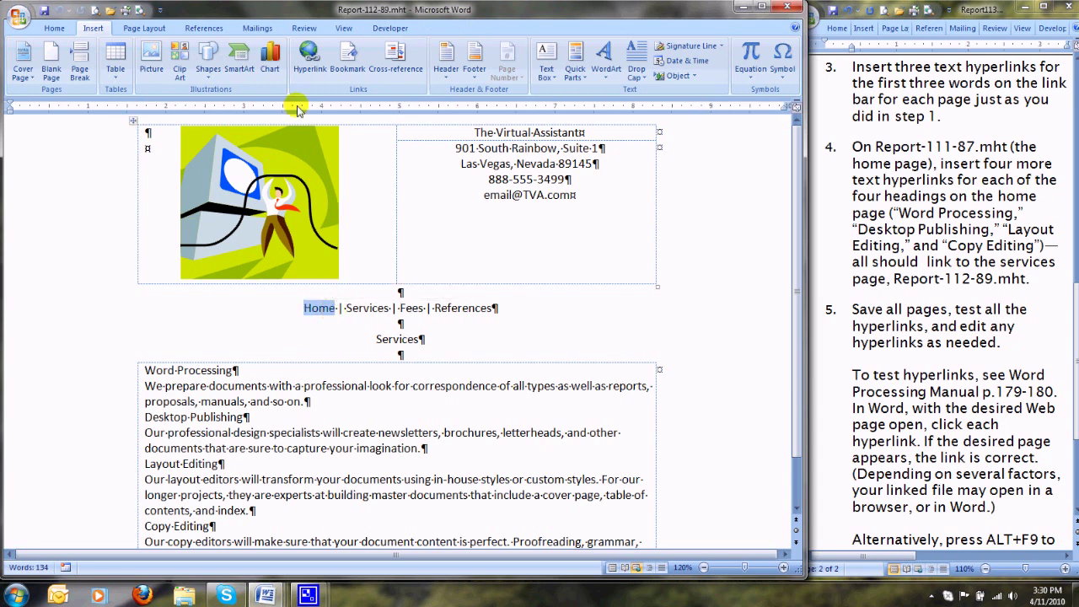
left_click(310, 60)
left_click_drag(383, 156, 386, 204)
left_click(191, 183)
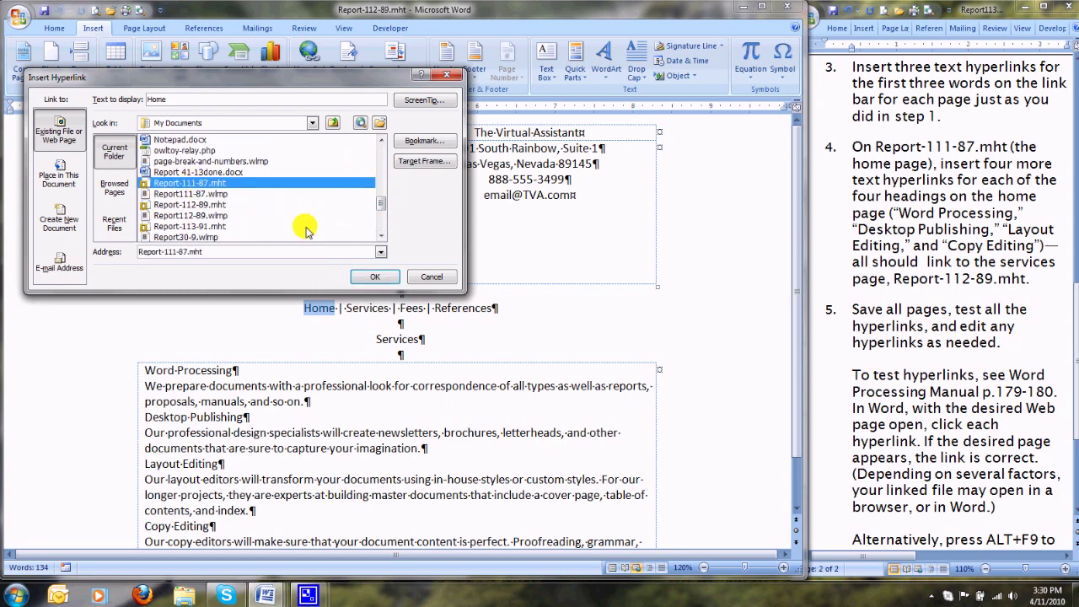
left_click(375, 279)
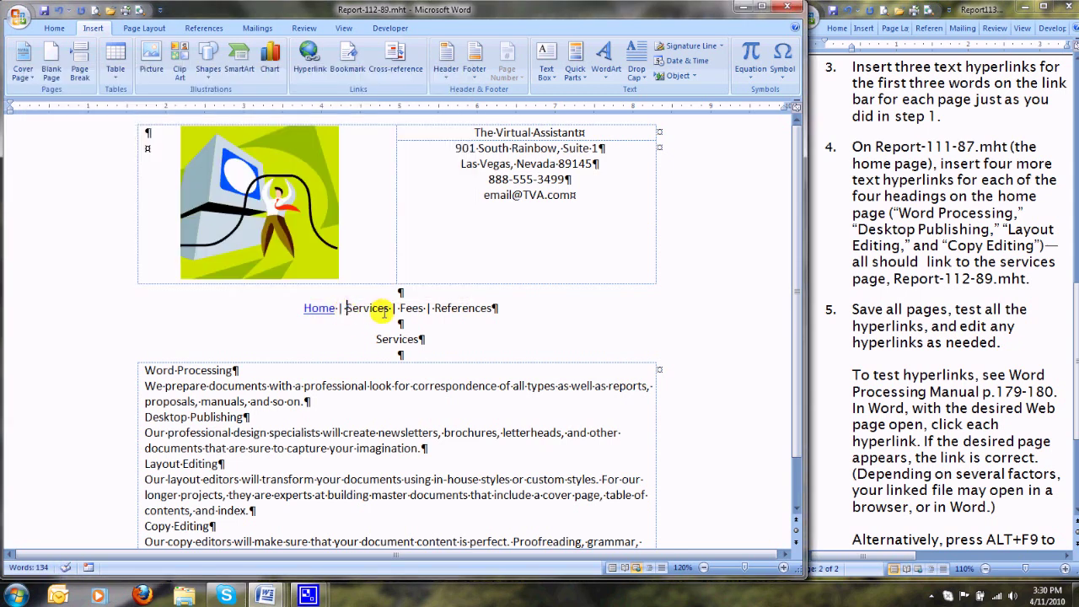
Hyperlink the word Services in the services page's link bar to Report-112-89.mht.
double_click(379, 308)
left_click(308, 63)
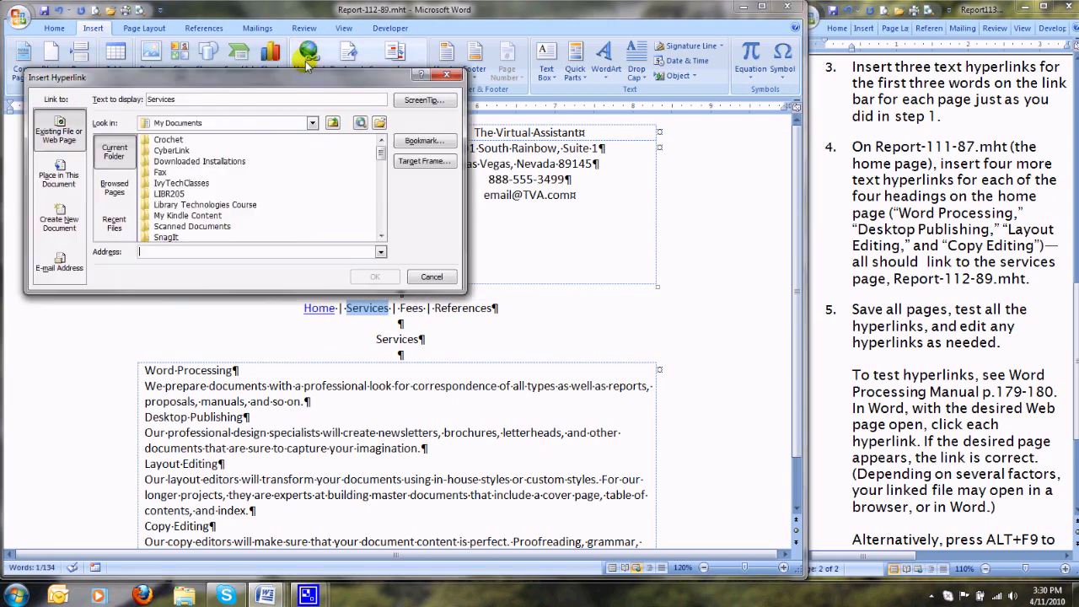
left_click_drag(385, 152, 381, 215)
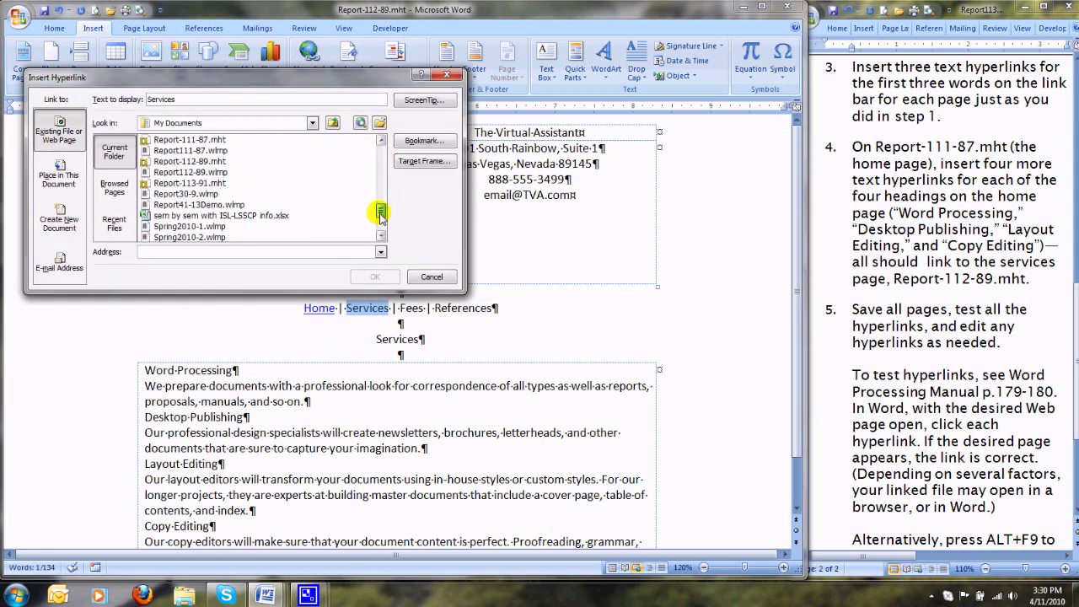
left_click(190, 161)
left_click(371, 277)
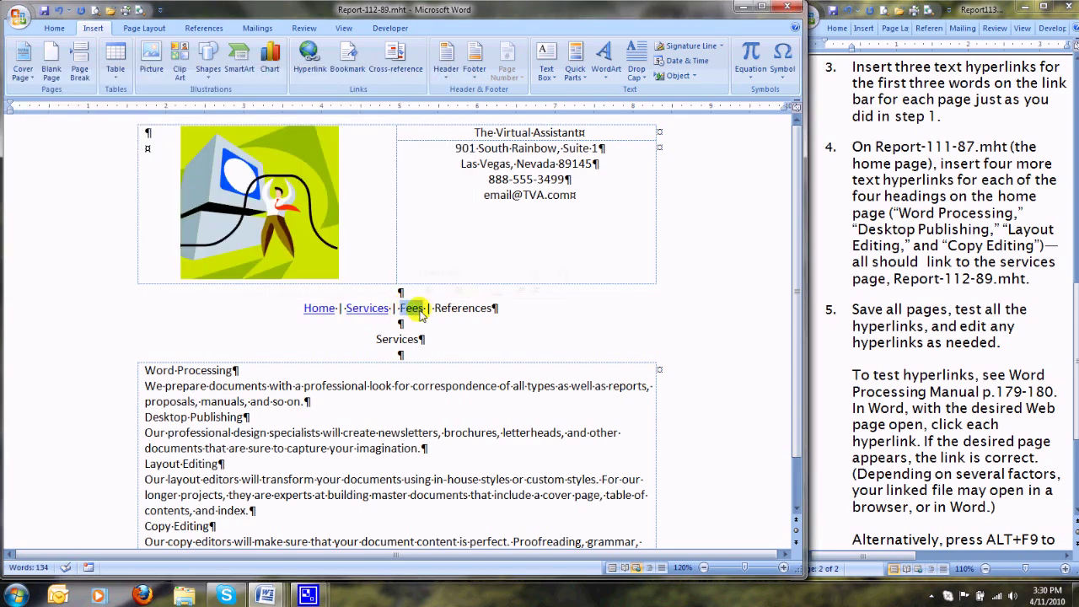
Hyperlink the word Fees in the services page's link bar to Report-113-91.mht and save the page.
left_click(310, 57)
left_click_drag(379, 160, 379, 211)
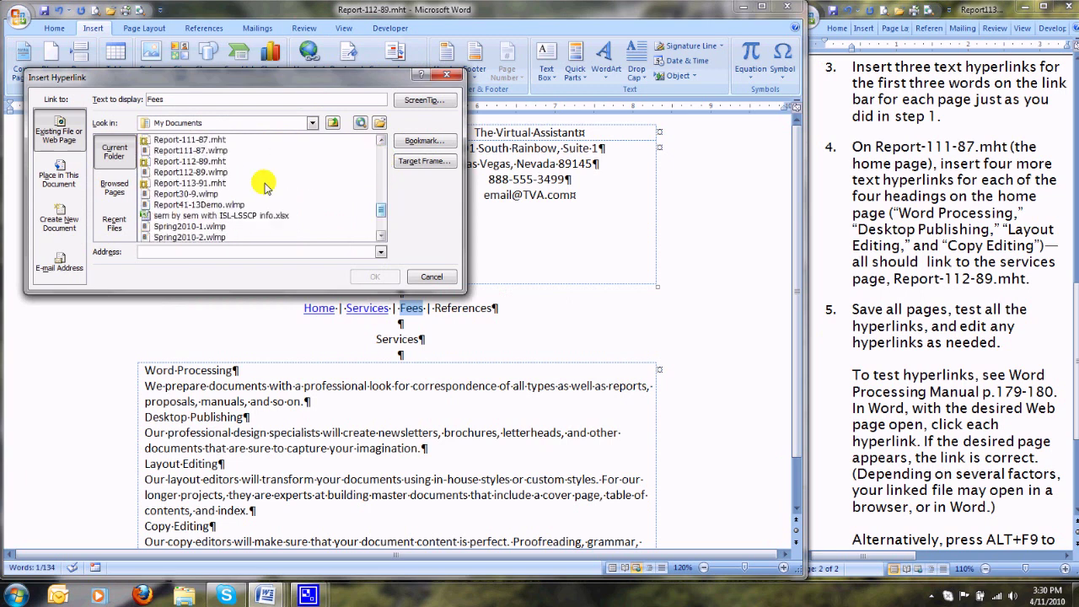
left_click(202, 161)
left_click(374, 277)
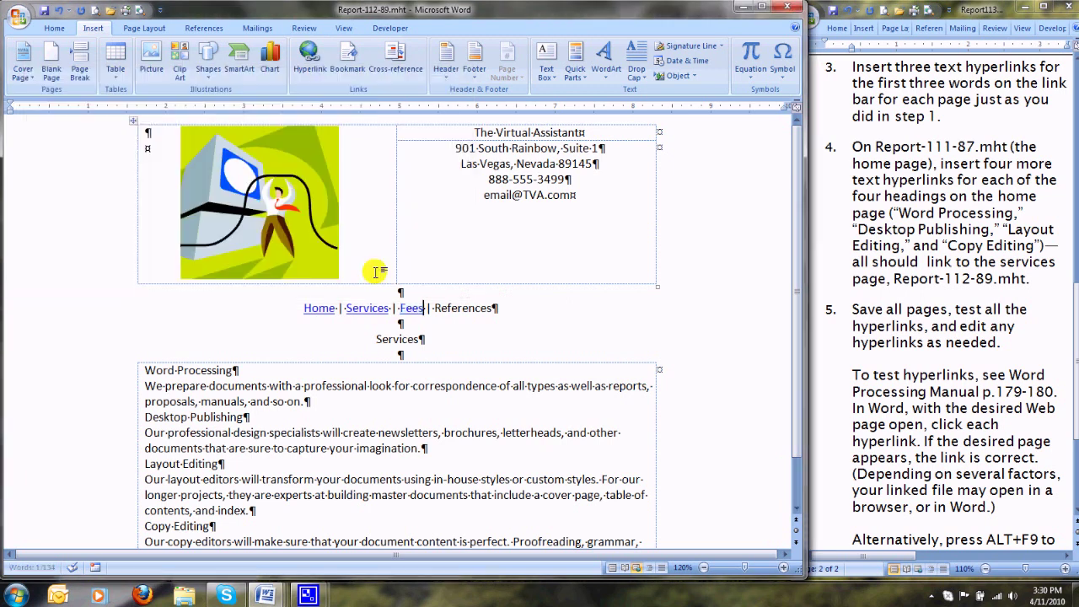
left_click(477, 403)
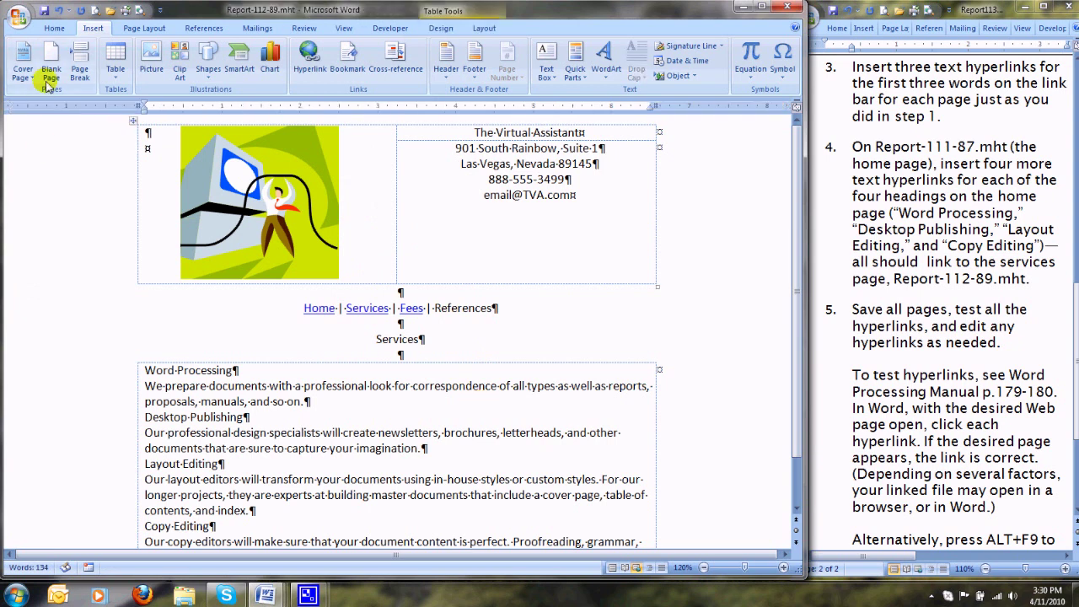
left_click(44, 10)
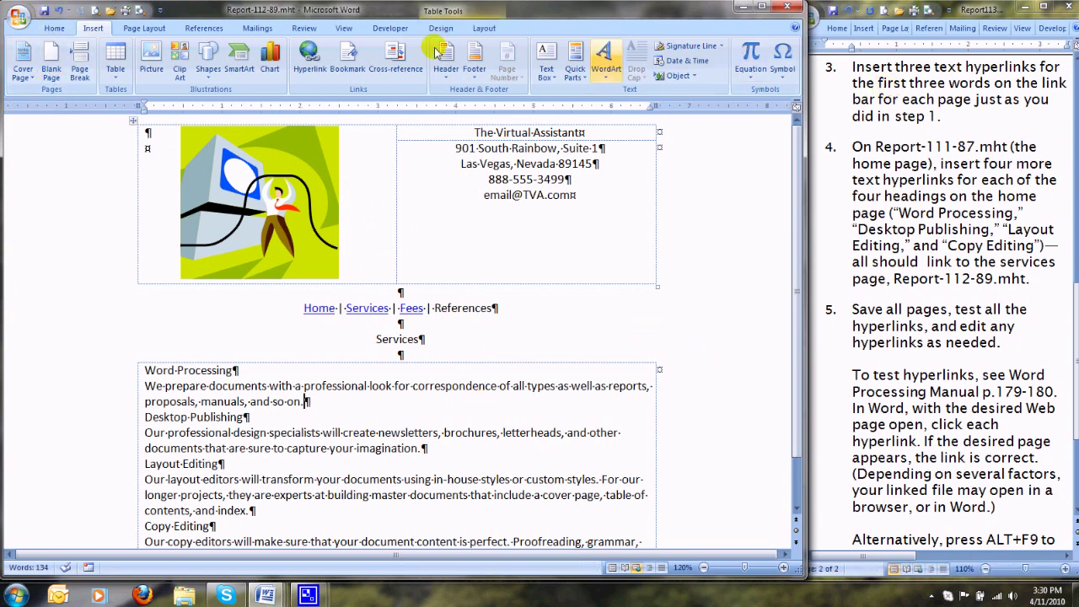
Switch back to the open home page document, Report-111-87.mht.
left_click(346, 29)
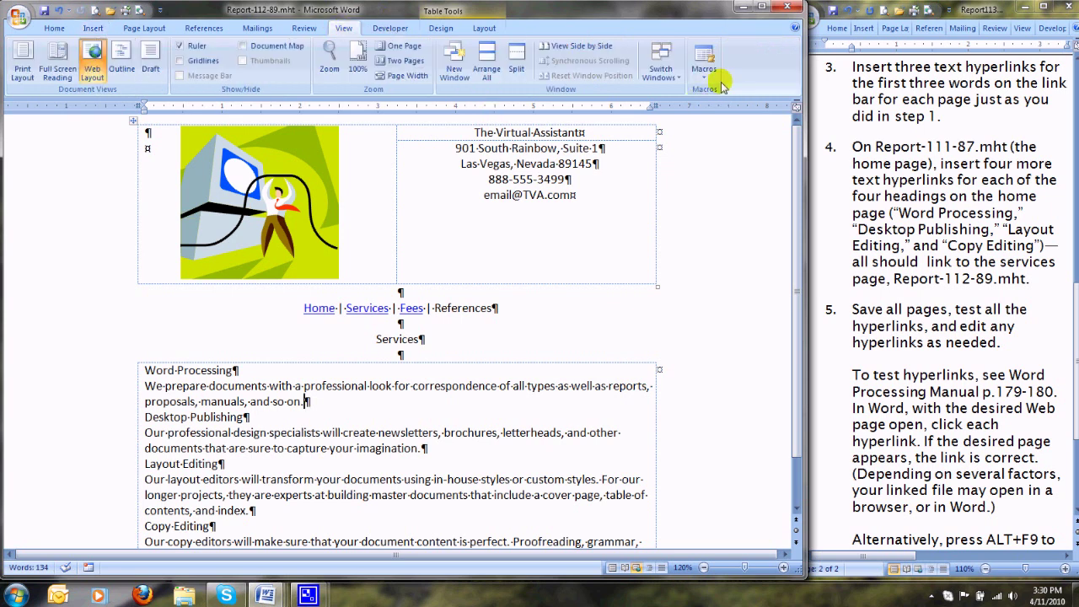
left_click(668, 73)
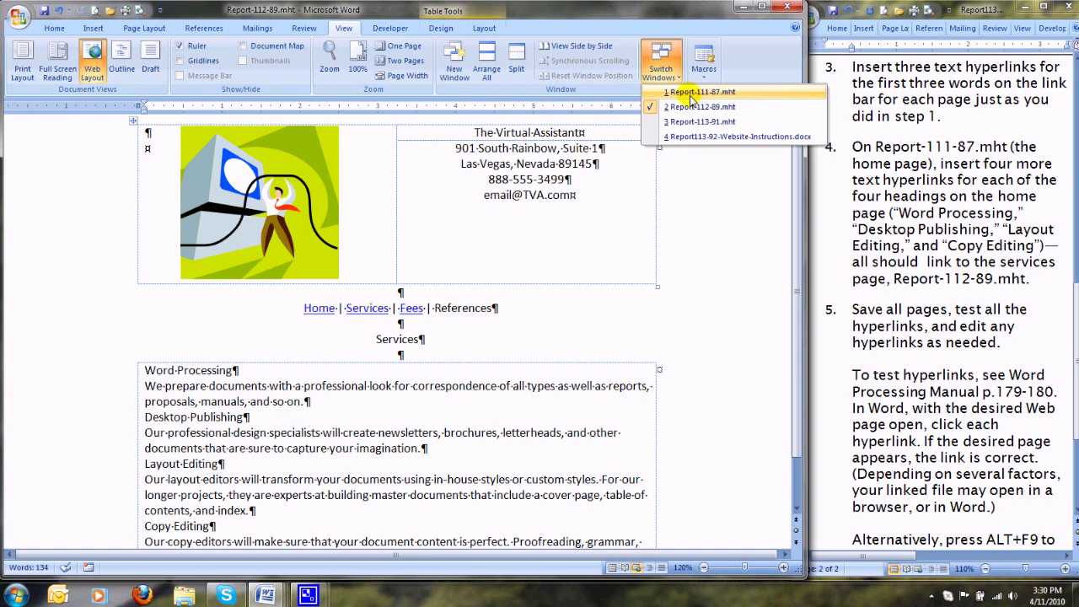
left_click(700, 92)
Hyperlink the Word Processing heading on the home page to Report-112-89.mht.
scroll(527, 388, "down", 3)
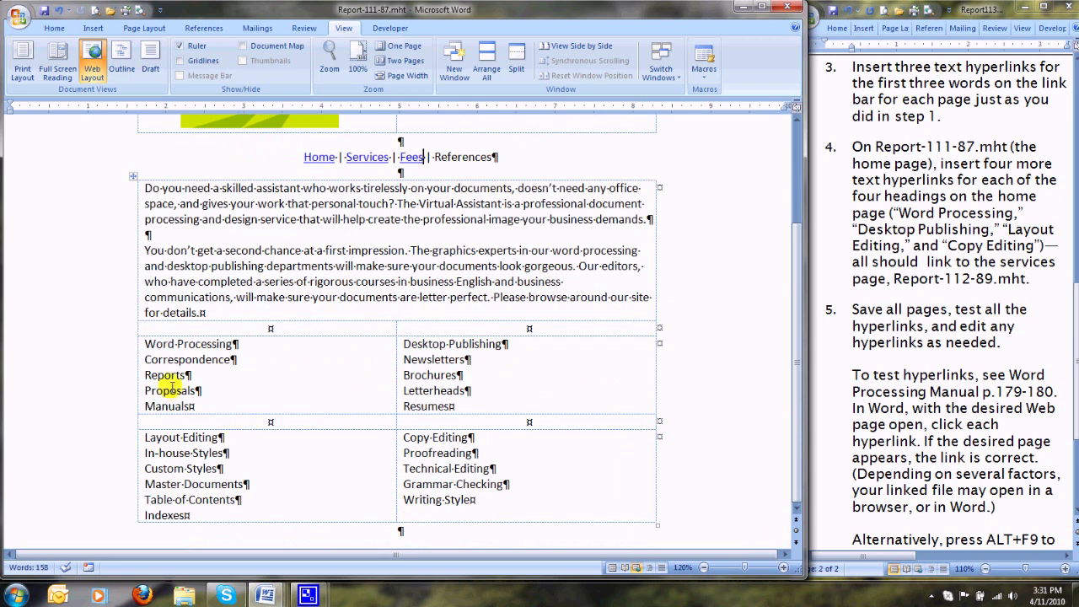
left_click(144, 344)
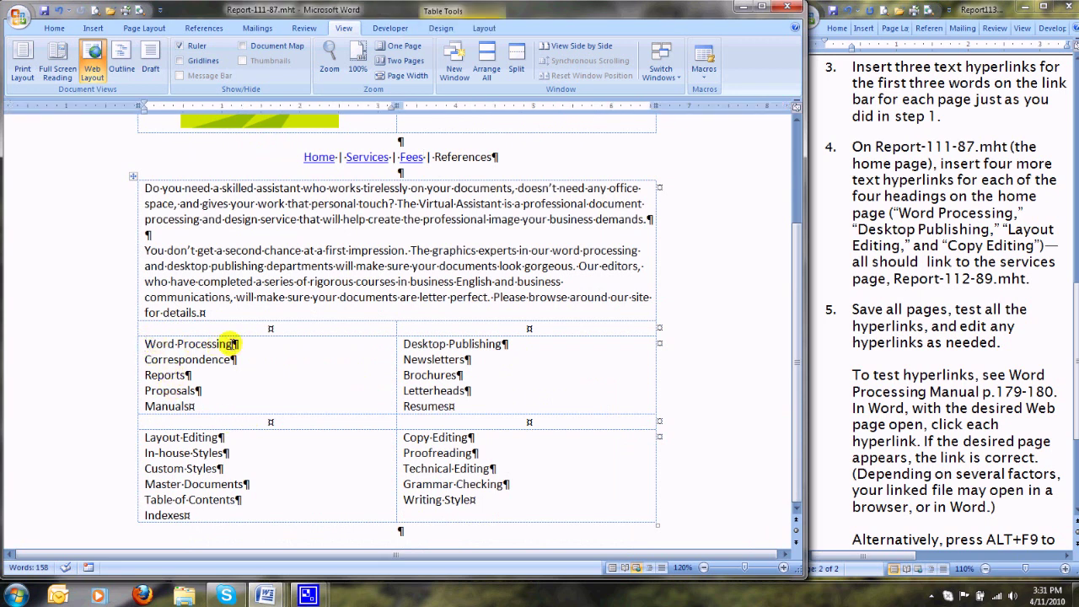
left_click(231, 344, "shift")
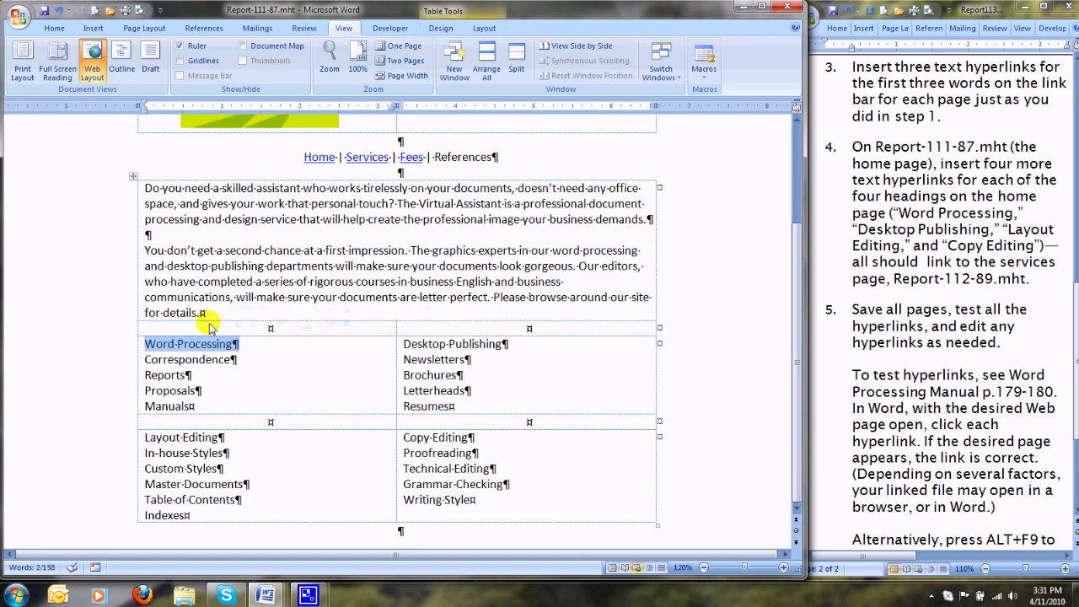
left_click(93, 28)
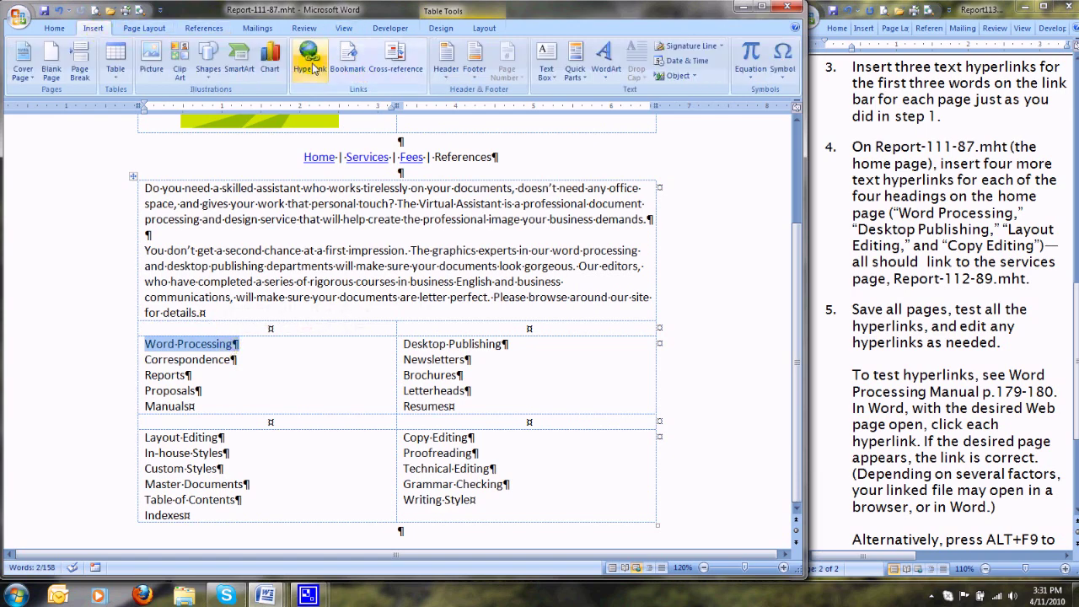
left_click(309, 59)
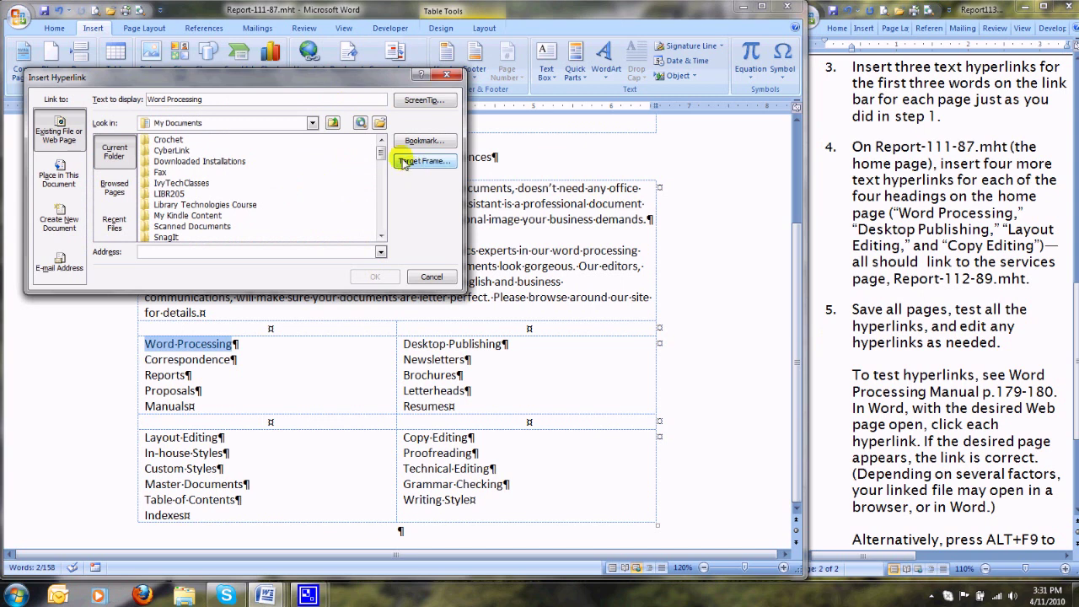
left_click_drag(380, 152, 380, 201)
left_click(190, 205)
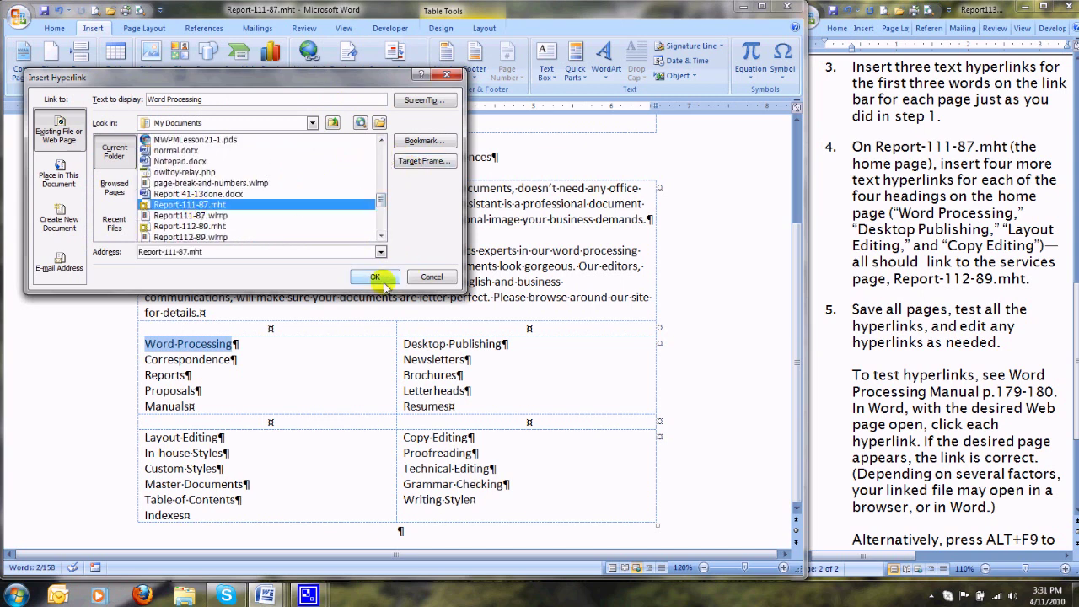
left_click(380, 239)
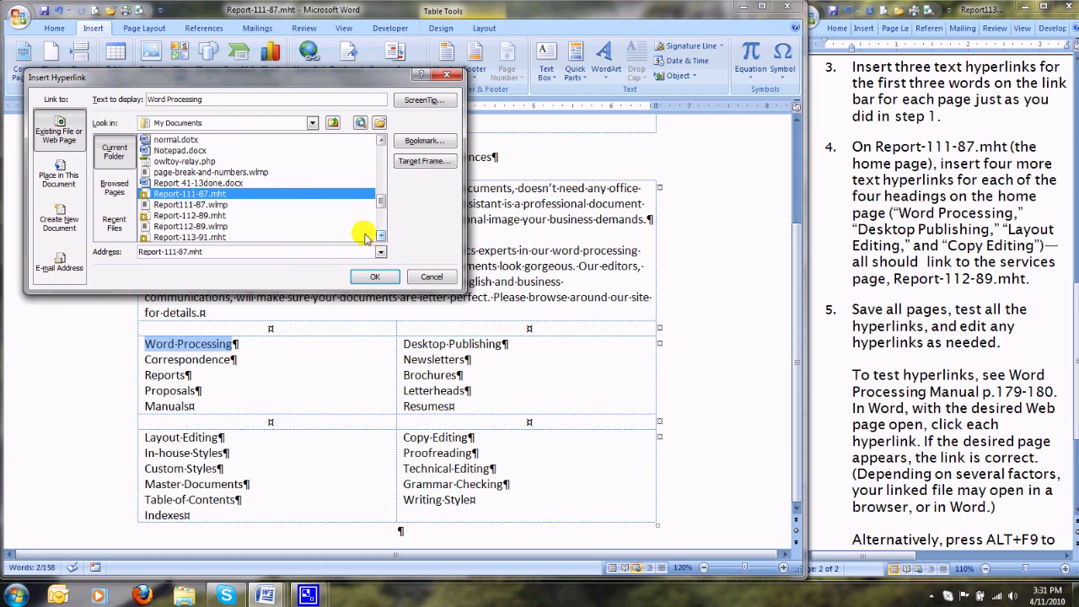
left_click(213, 216)
left_click(374, 278)
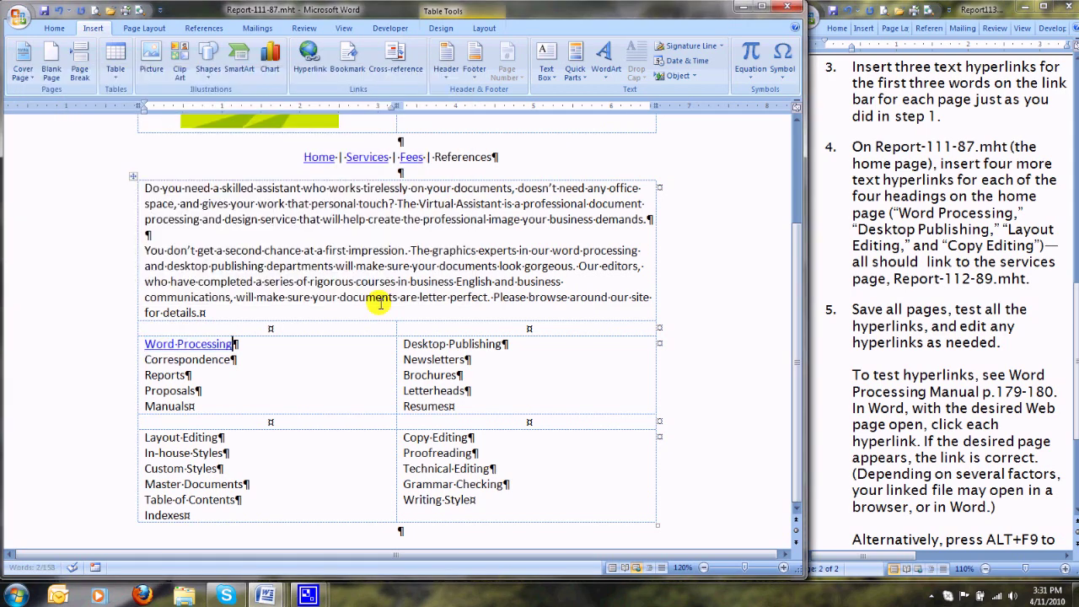
Hyperlink the Desktop Publishing heading on the home page to Report-112-89.mht.
left_click(403, 344)
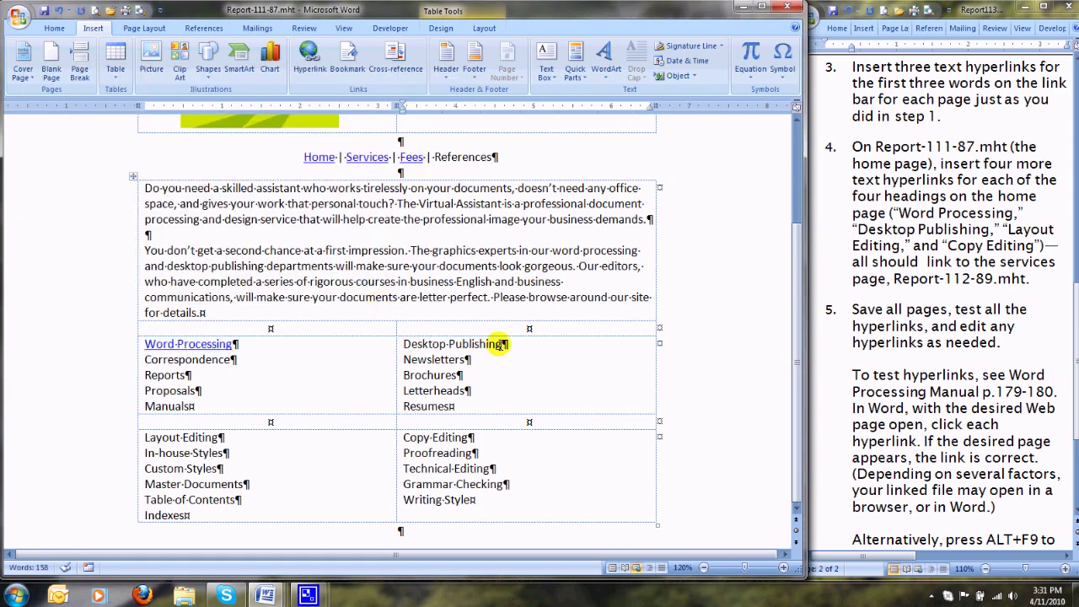
left_click_drag(500, 344, 504, 344)
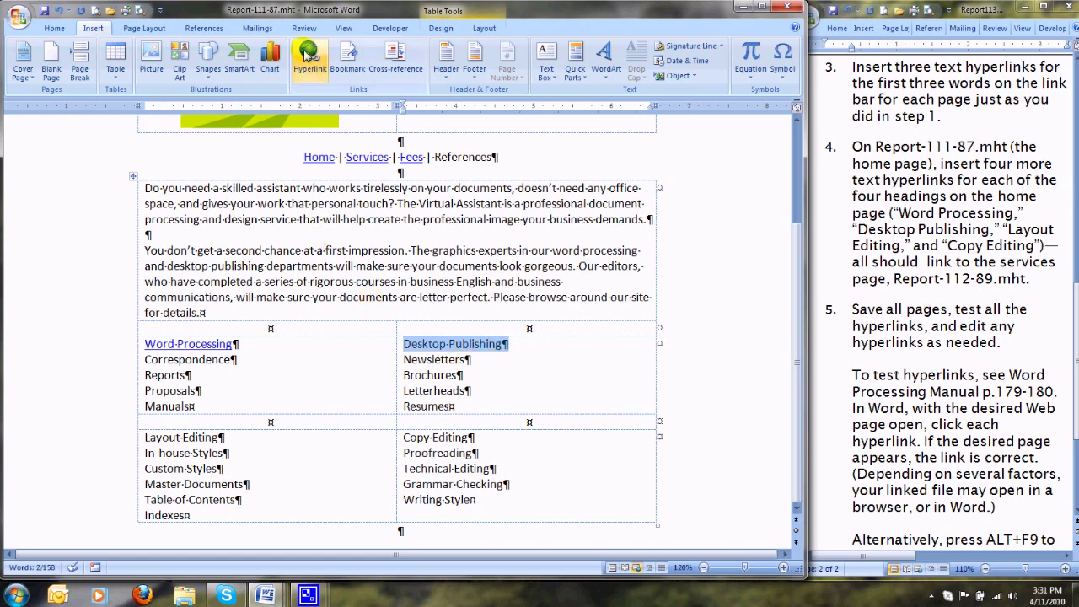
left_click(309, 54)
left_click_drag(379, 153, 381, 204)
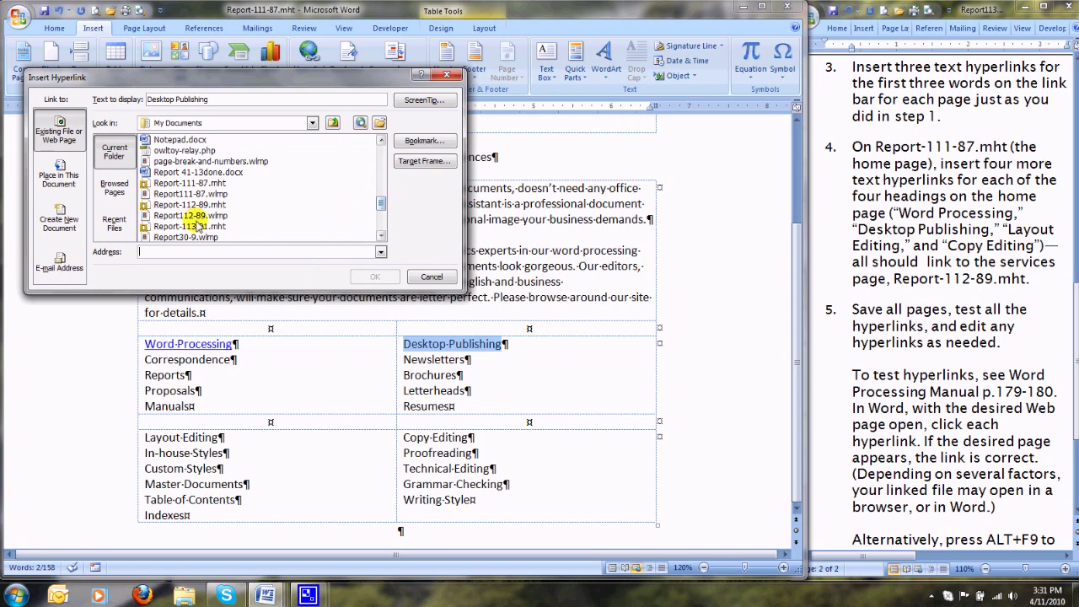
left_click(211, 205)
left_click(365, 276)
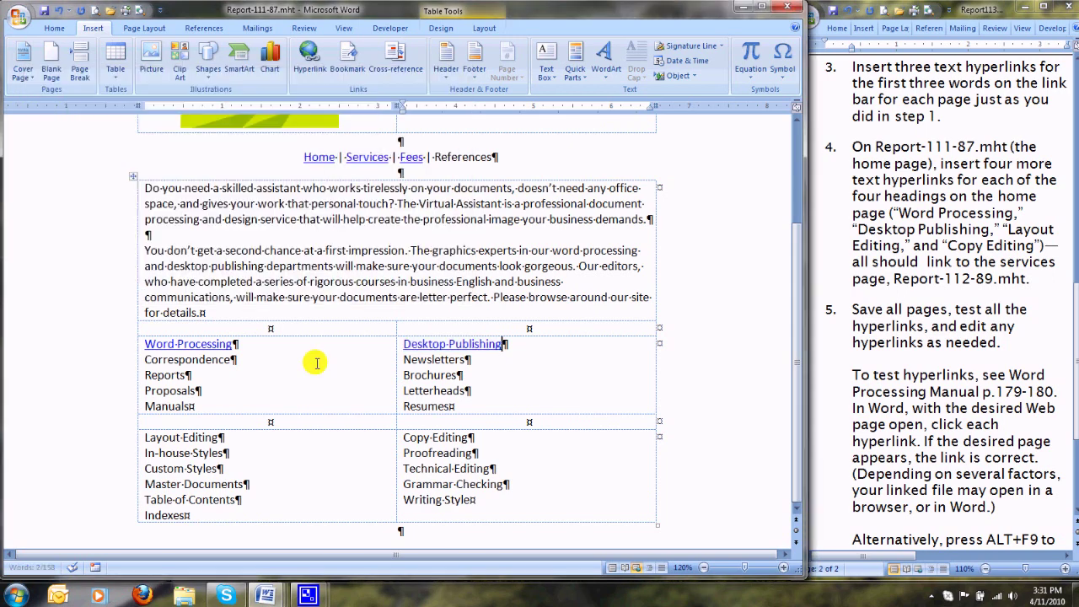
Hyperlink the Layout Editing heading on the home page to Report-112-89.mht.
left_click_drag(147, 437, 219, 439)
left_click(309, 55)
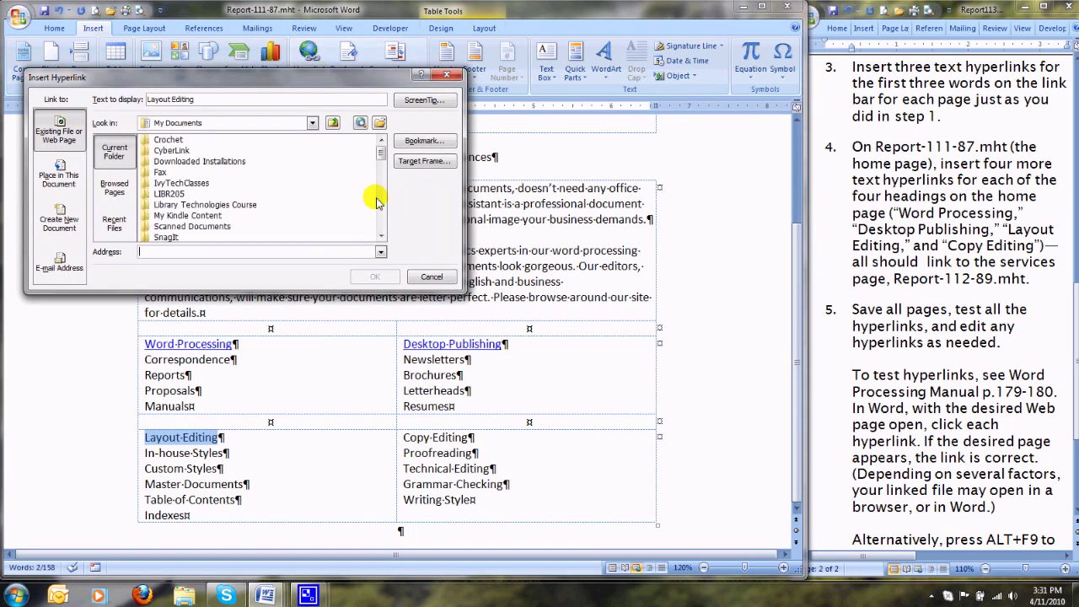
left_click_drag(380, 155, 380, 211)
left_click(187, 161)
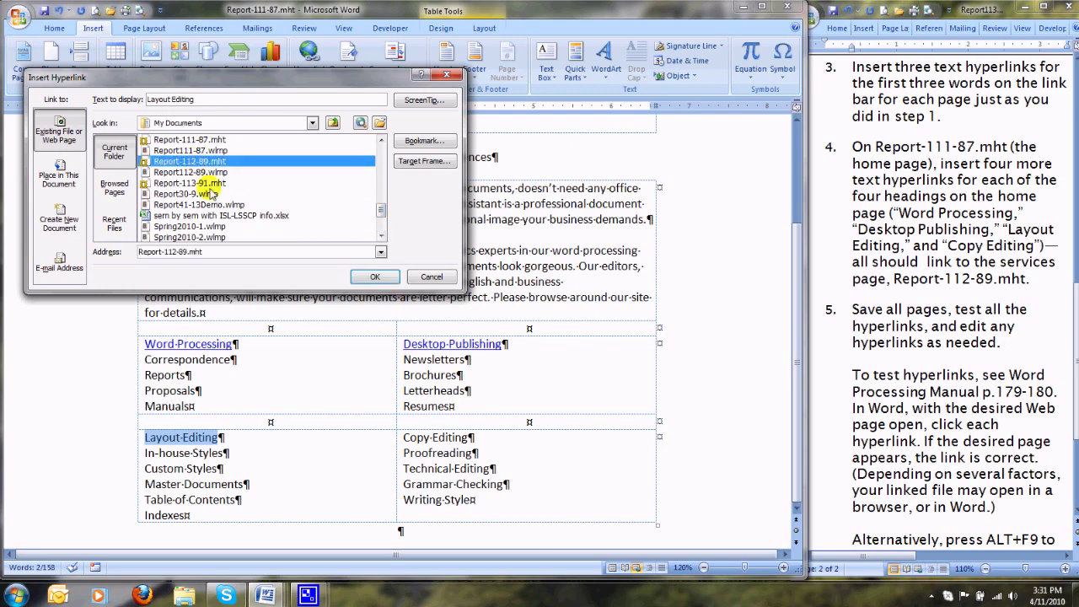
left_click(372, 278)
Hyperlink the Copy Editing heading on the home page to Report-112-89.mht and save the page.
left_click(403, 437)
left_click_drag(465, 437, 472, 437)
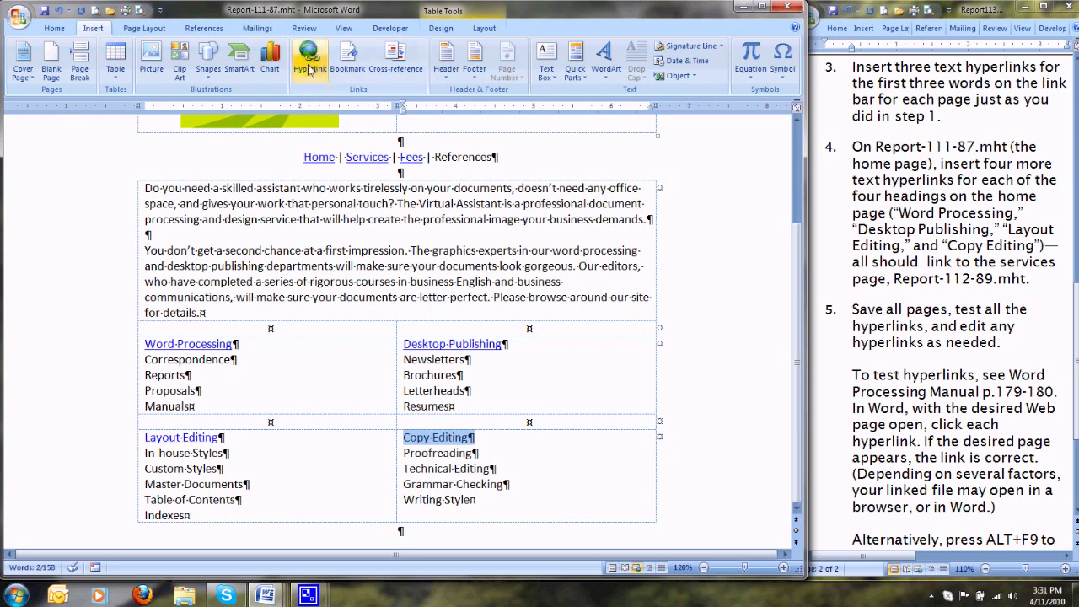
left_click(309, 61)
left_click_drag(380, 150, 388, 206)
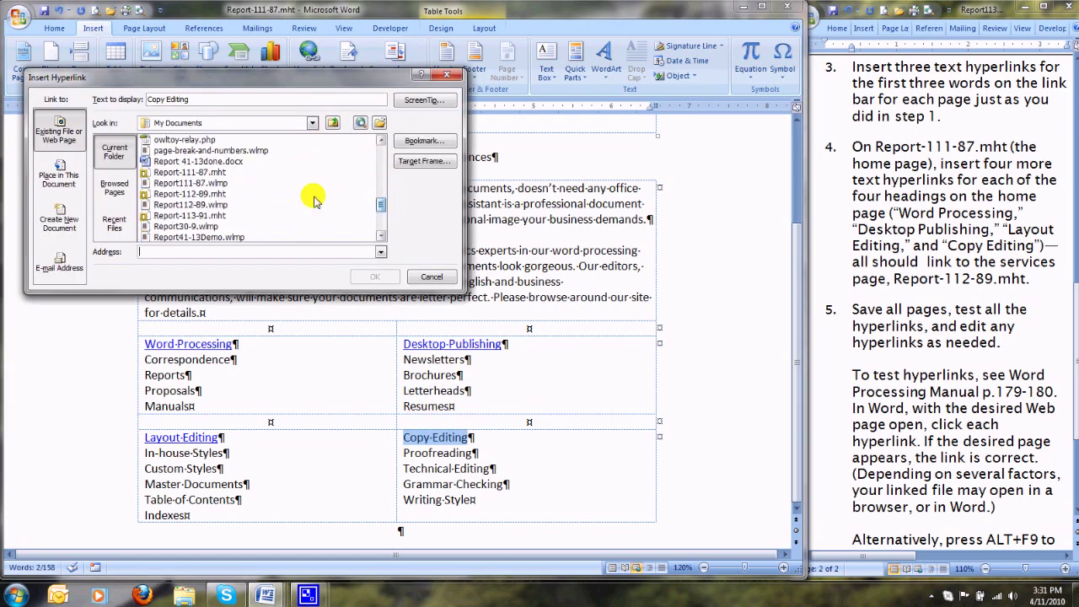
left_click(202, 193)
left_click(371, 277)
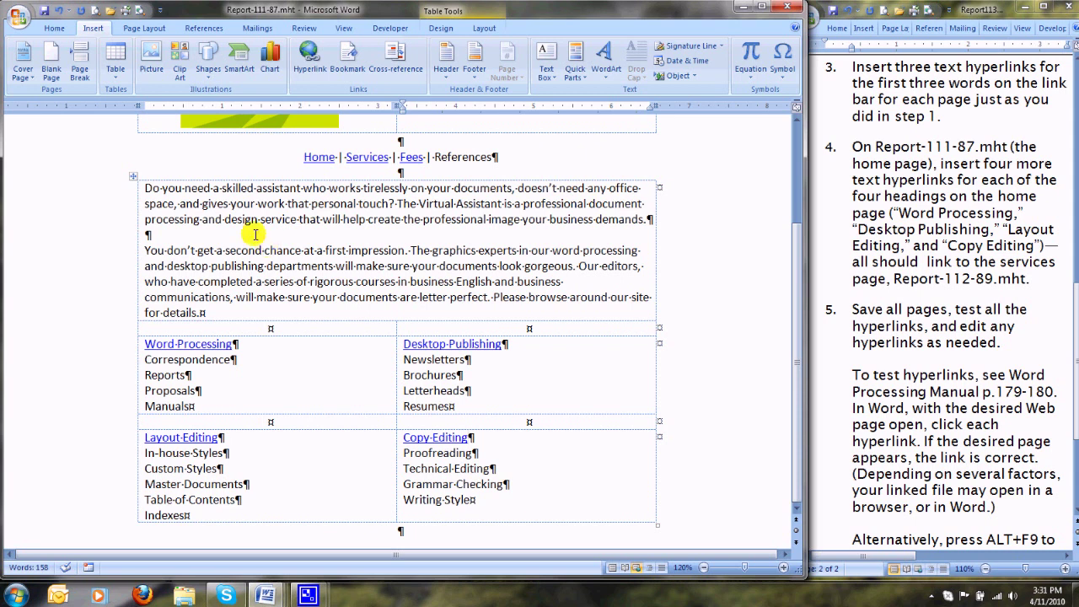
left_click(43, 12)
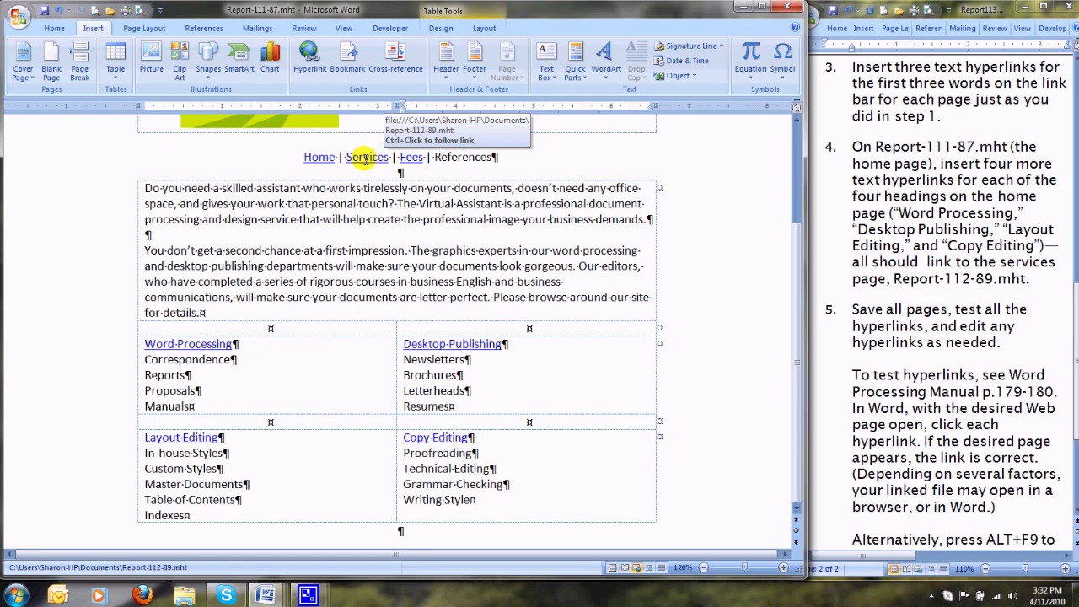
Test the Services and Fees links in the home page's link bar, returning to the home page after each.
left_click(367, 158, "ctrl")
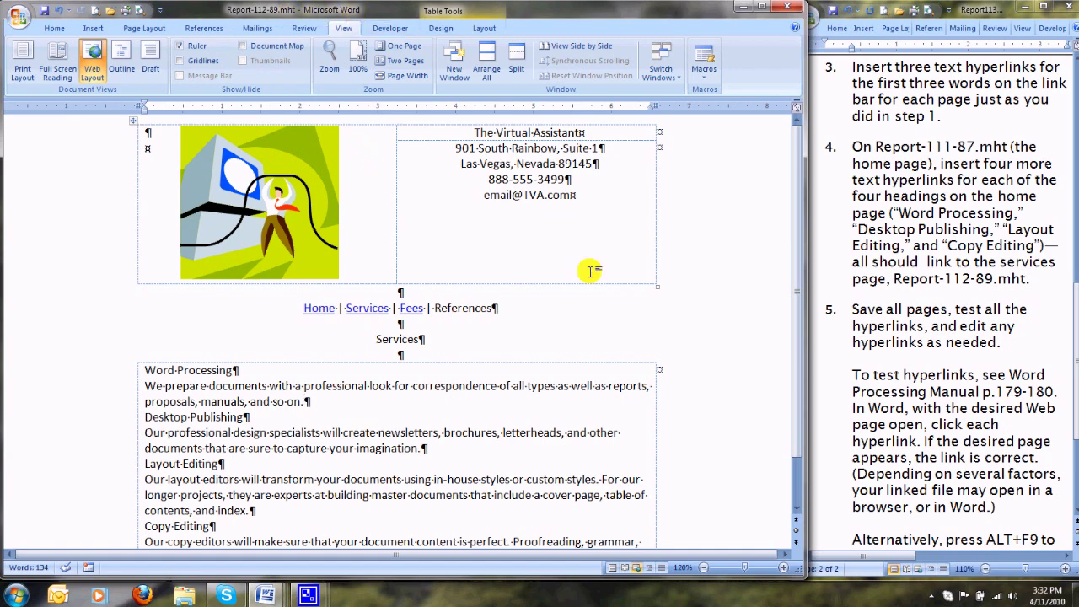
left_click(739, 11)
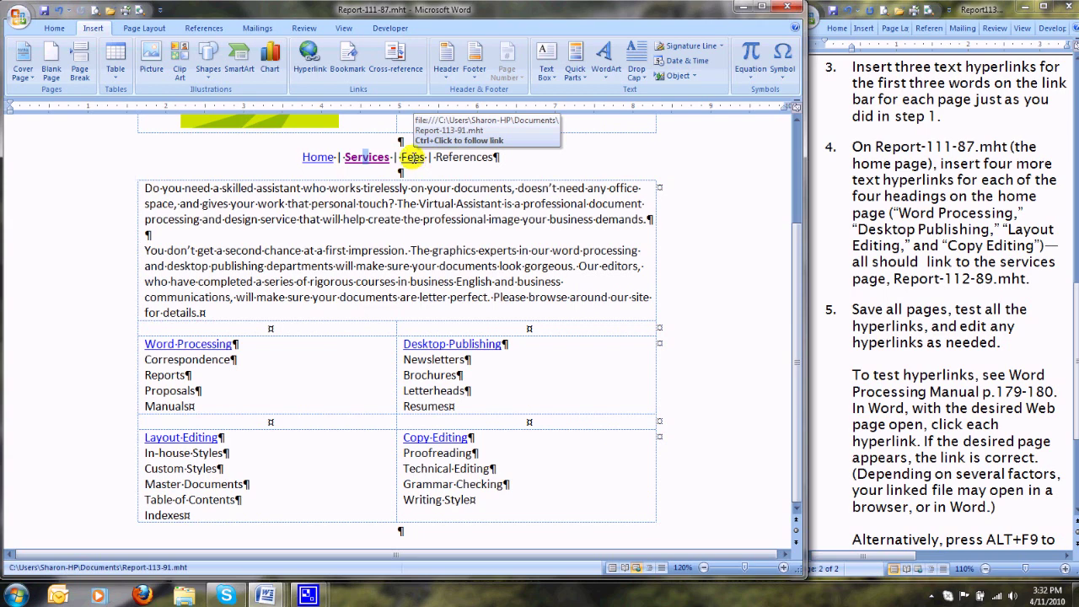
left_click(412, 157, "ctrl")
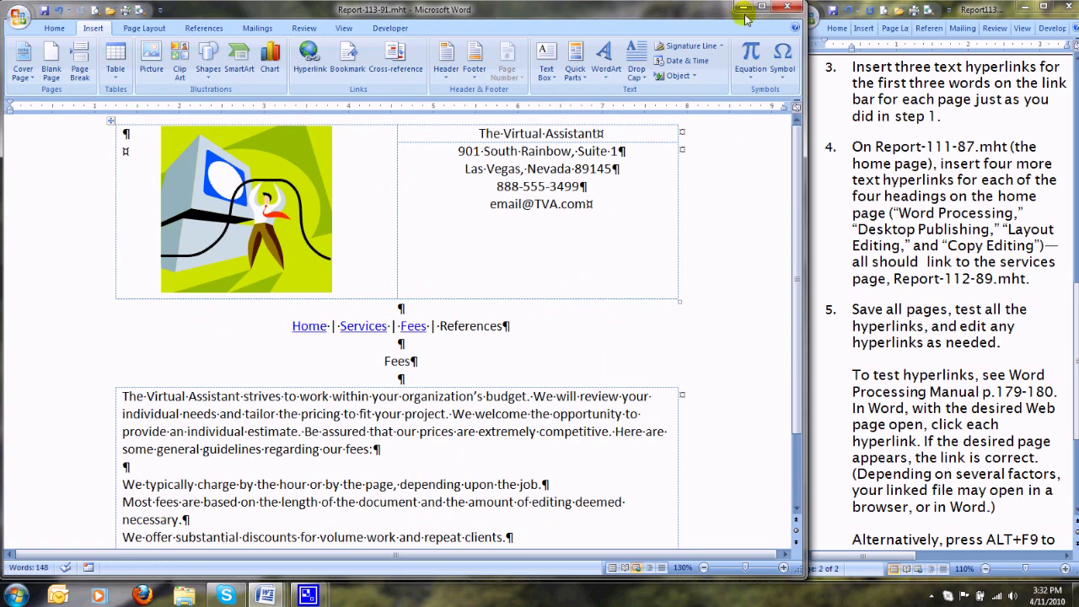
left_click(774, 7)
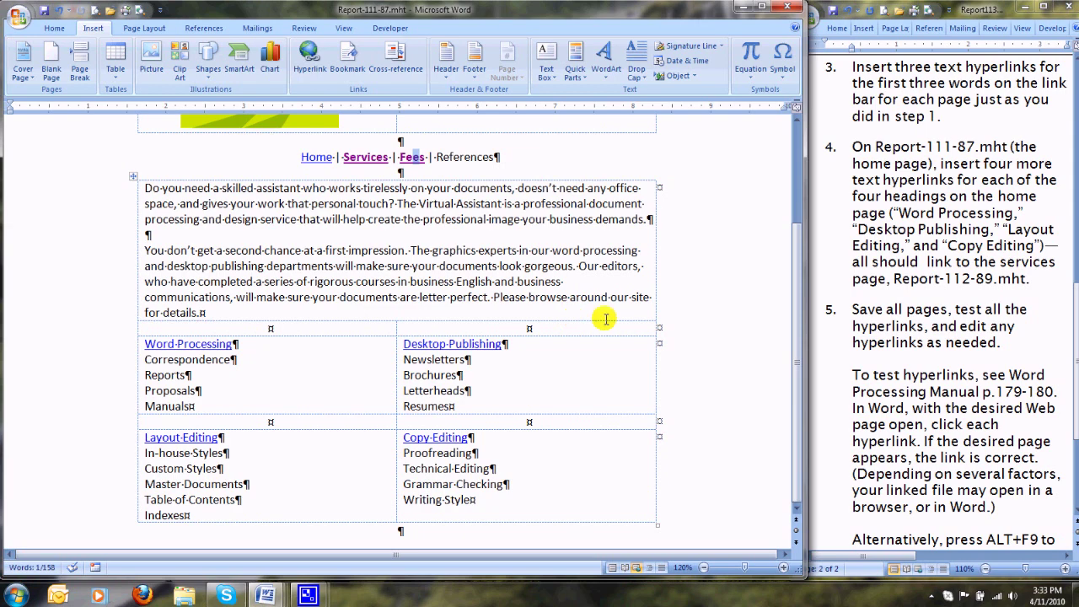
Read the remaining link-testing instructions and check the home page's link targets by showing the hyperlink field codes, then hiding them again.
left_click_drag(1071, 285, 1074, 368)
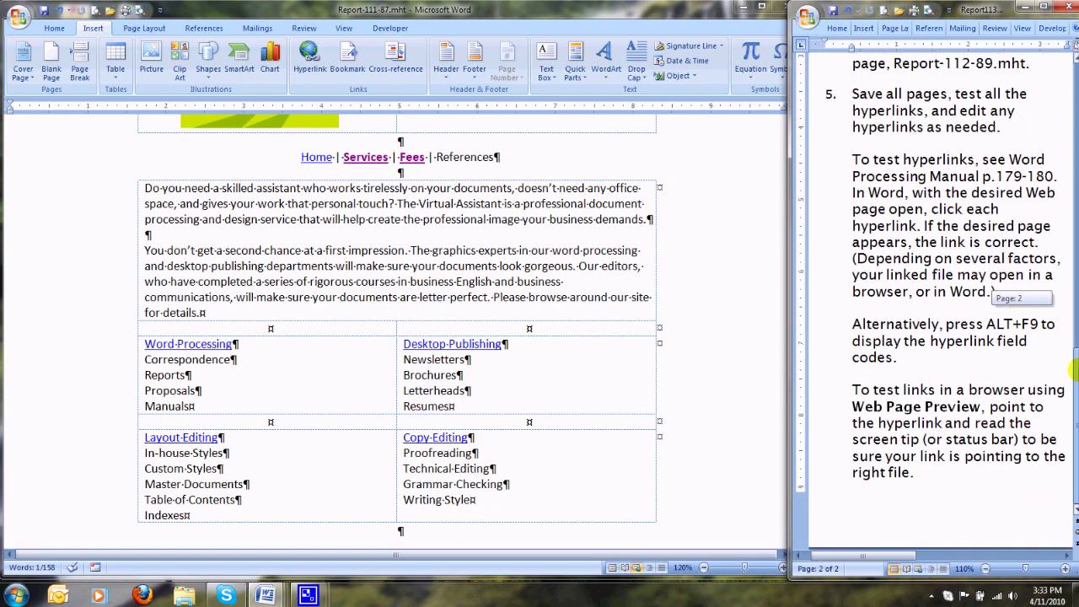
left_click(587, 385)
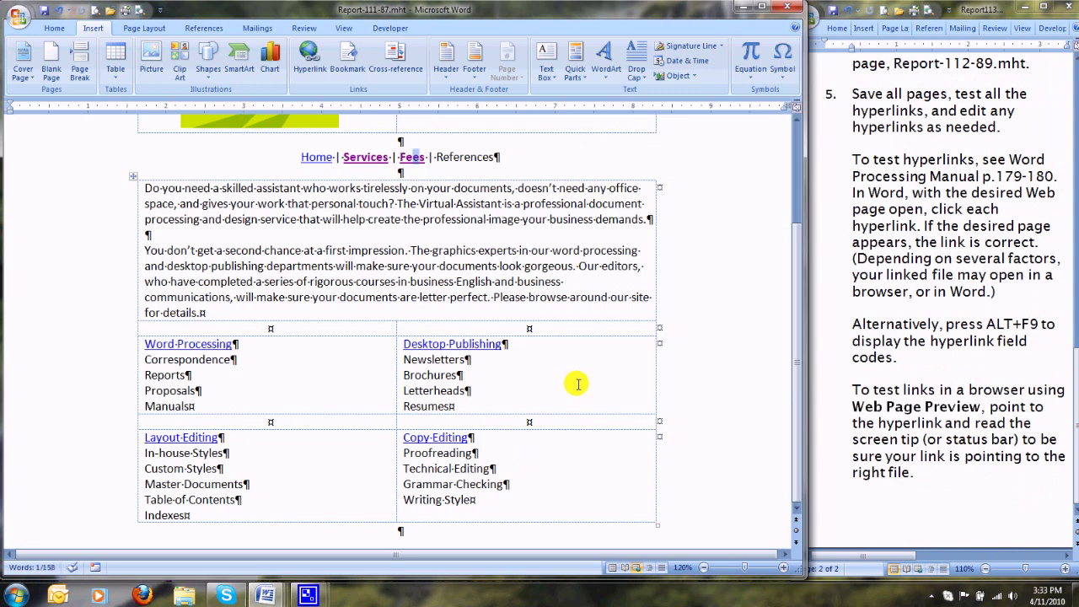
key("alt+F9")
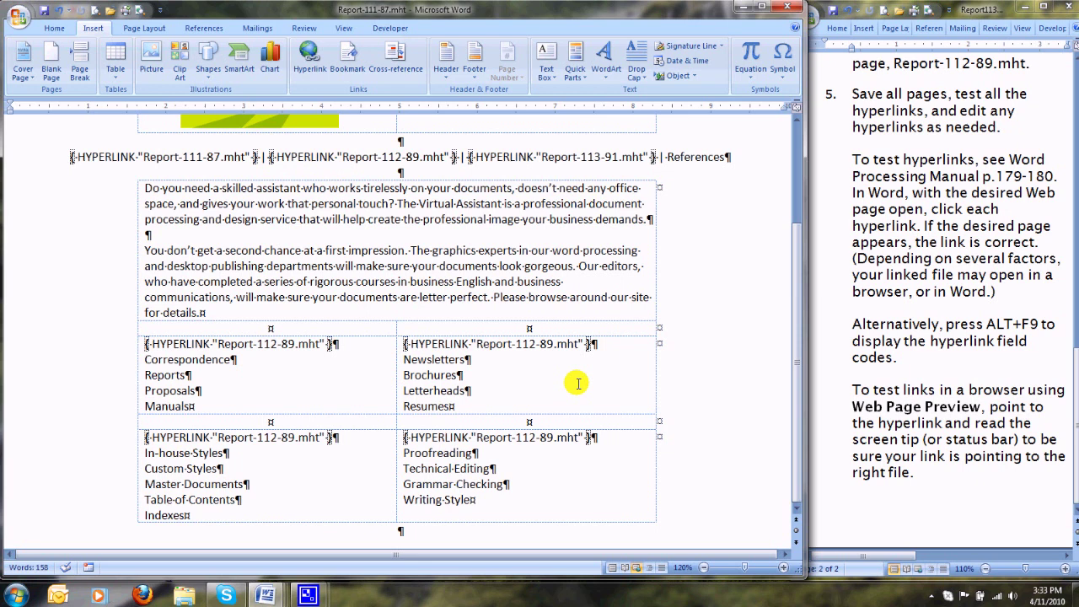
key("alt+F9")
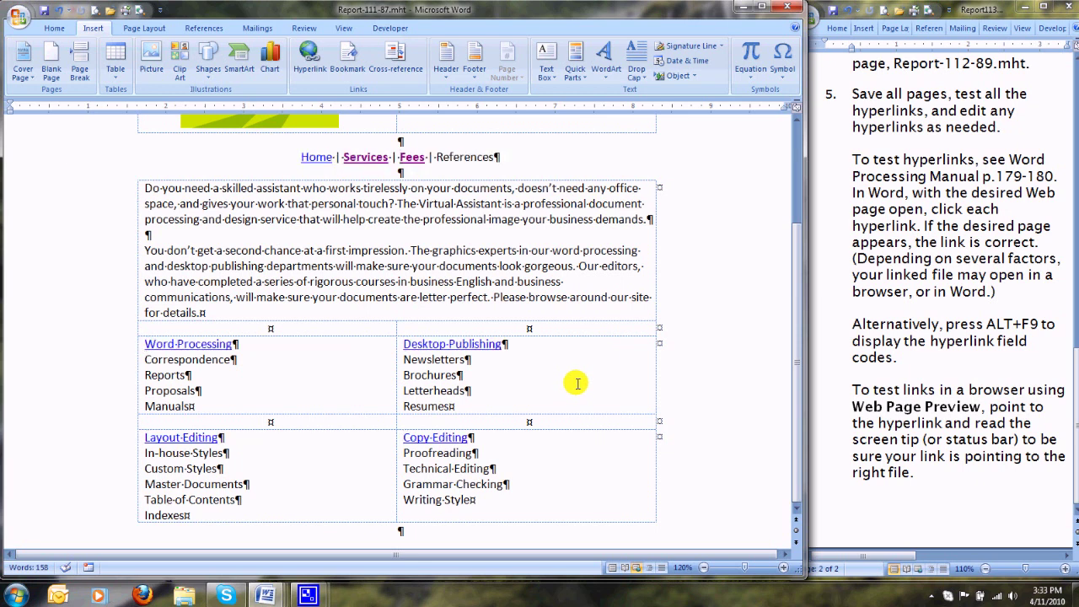